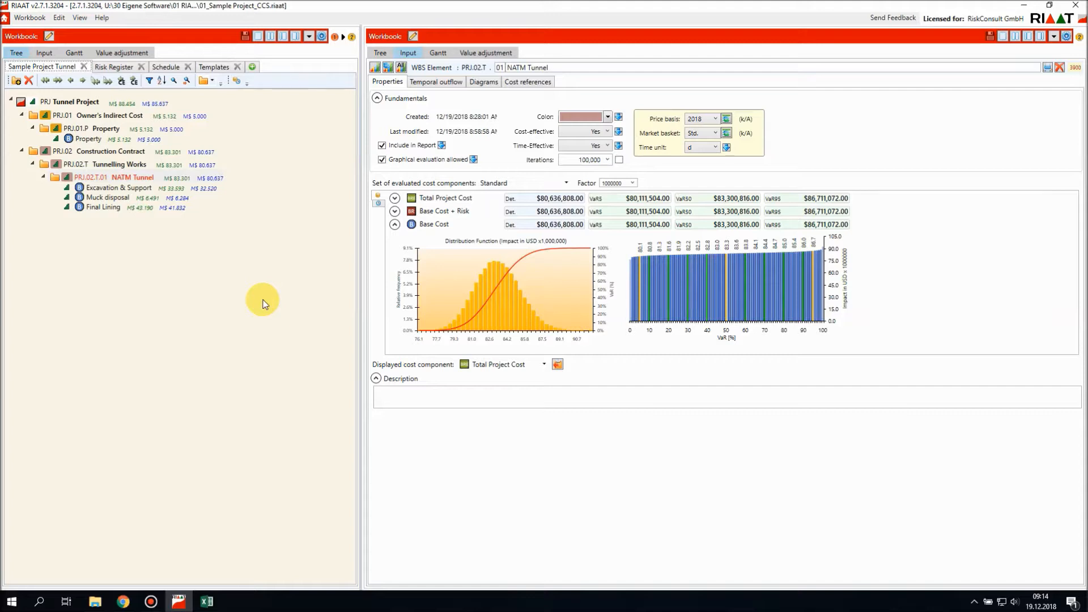
# Step: Create a new Gantt diagram in the Schedule Sample Project "Tunnel" group and name it Sample Project Demonstration
pyautogui.click(162, 65)
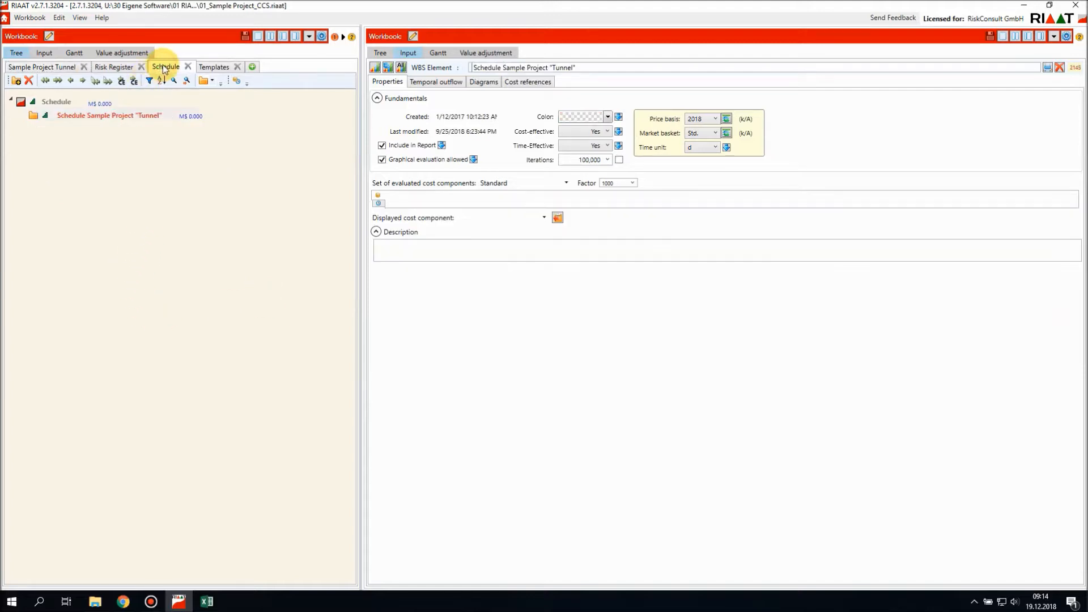
pyautogui.rightClick(78, 119)
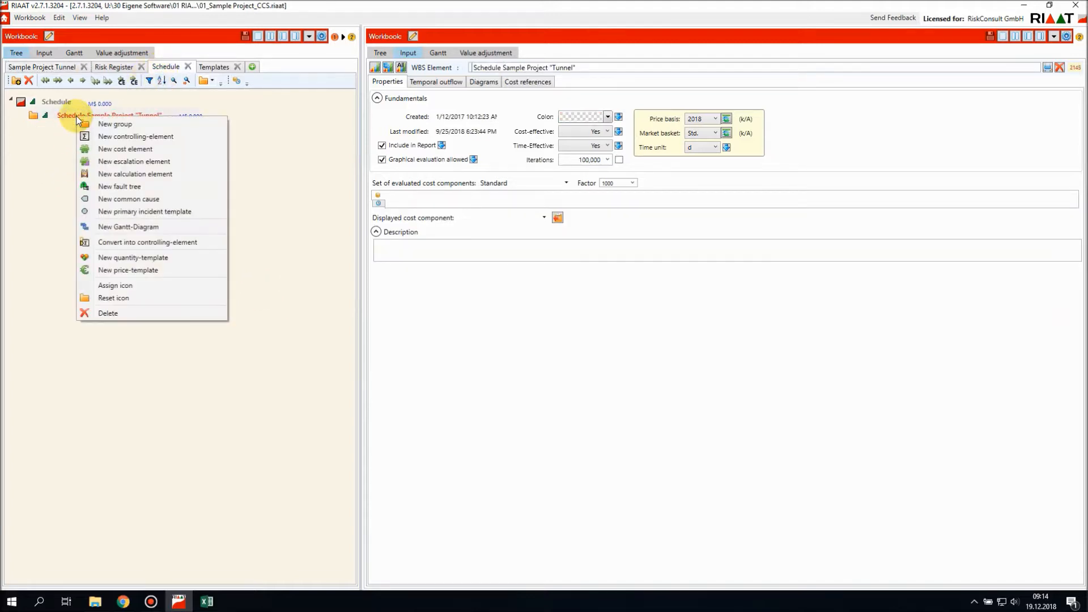
pyautogui.click(128, 226)
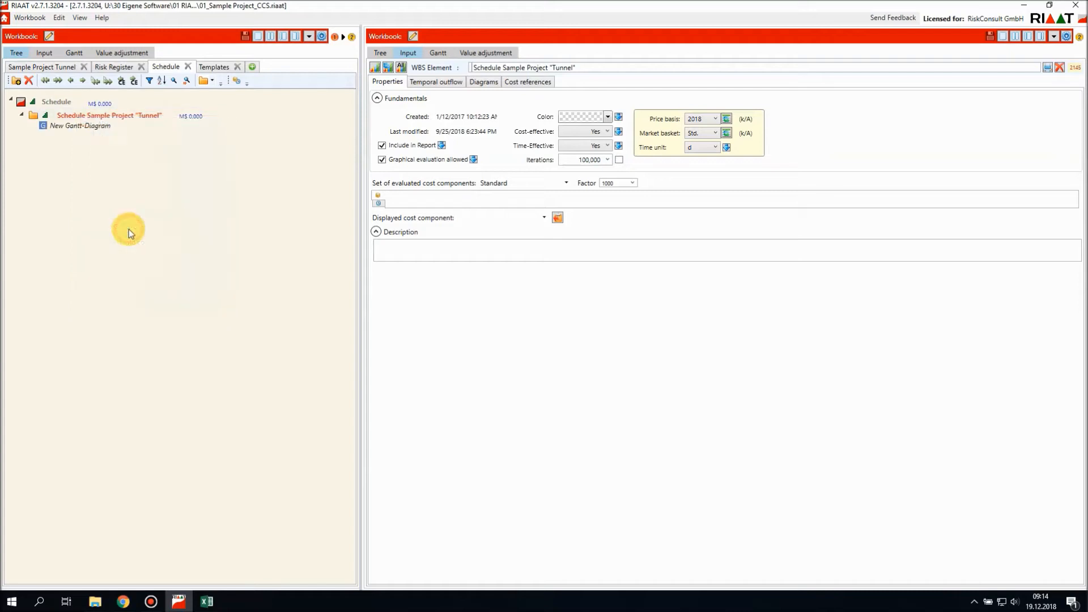
pyautogui.click(80, 124)
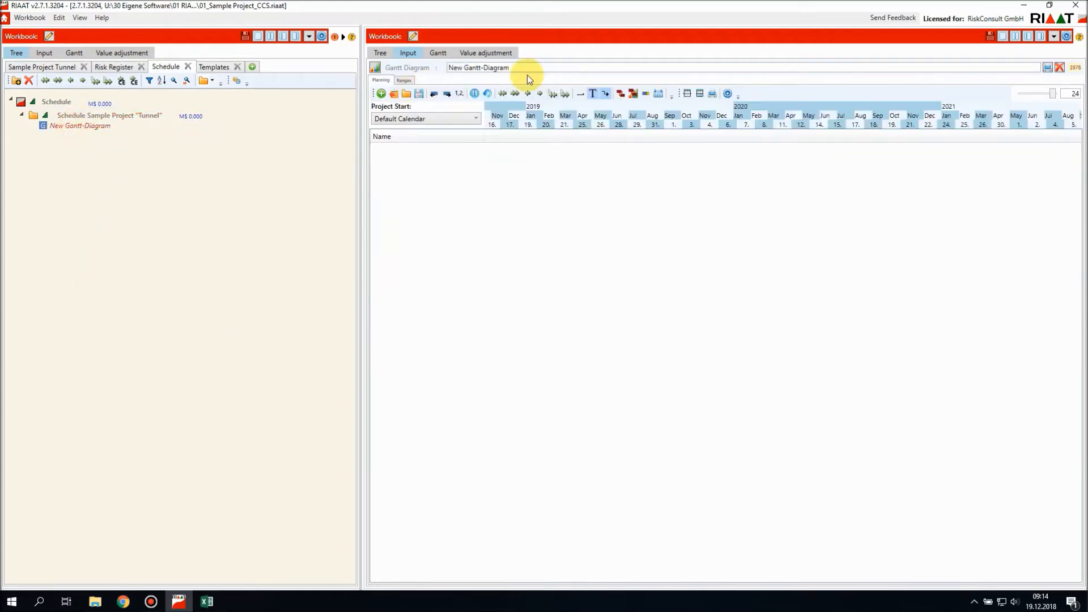
pyautogui.click(527, 69)
pyautogui.write('Sample Proej')
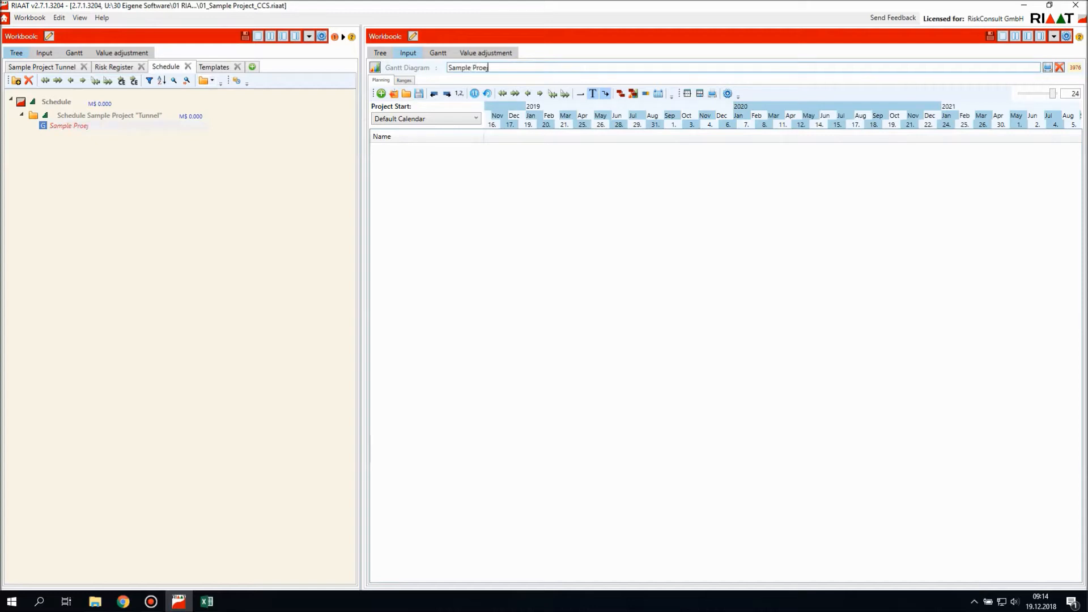
pyautogui.write('ect Demonstration')
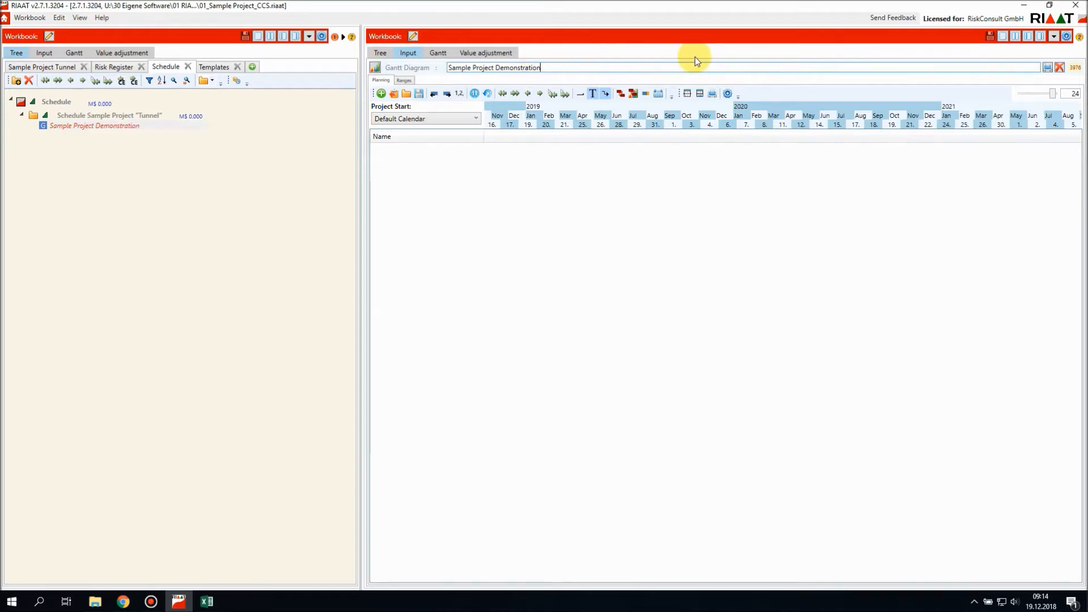
# Step: Add the Baseline Time and Uncertainty components from the workbook to the Gantt diagram's settings
pyautogui.click(727, 94)
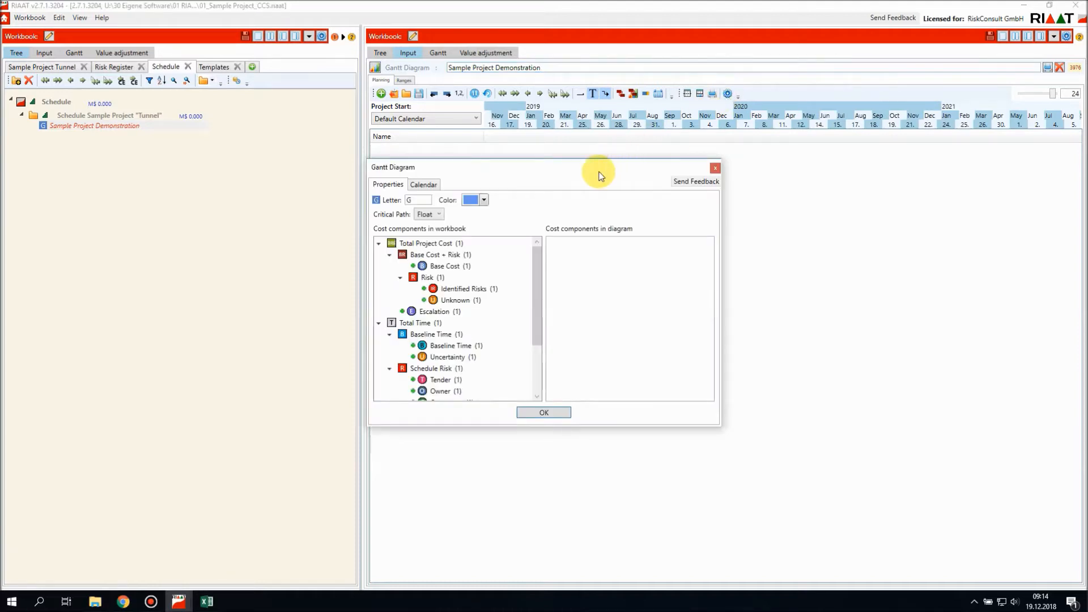
pyautogui.moveTo(600, 173); pyautogui.dragTo(479, 106)
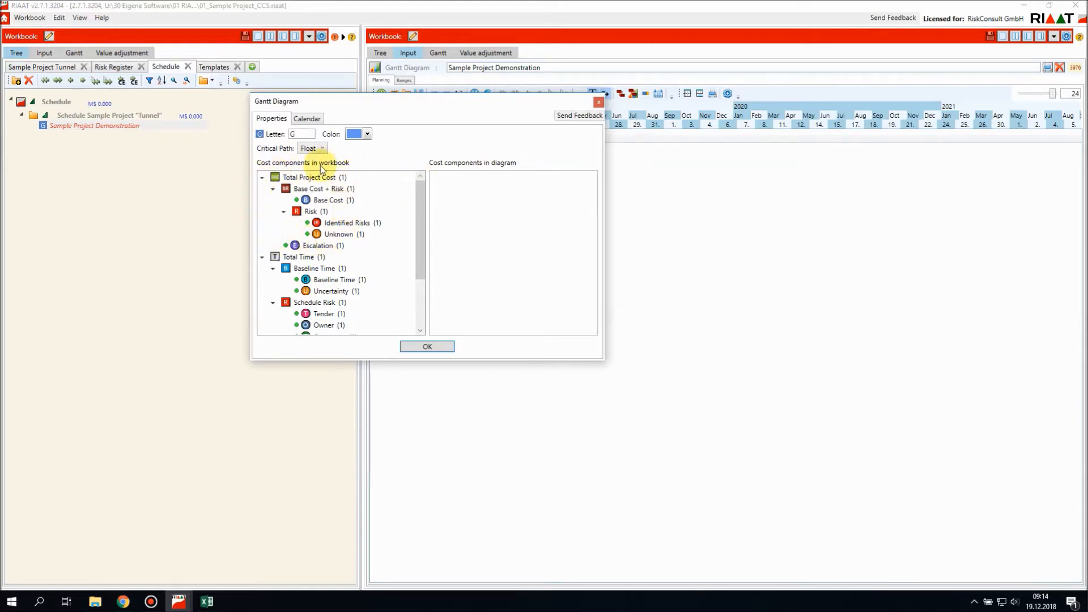
pyautogui.moveTo(422, 200); pyautogui.dragTo(421, 252)
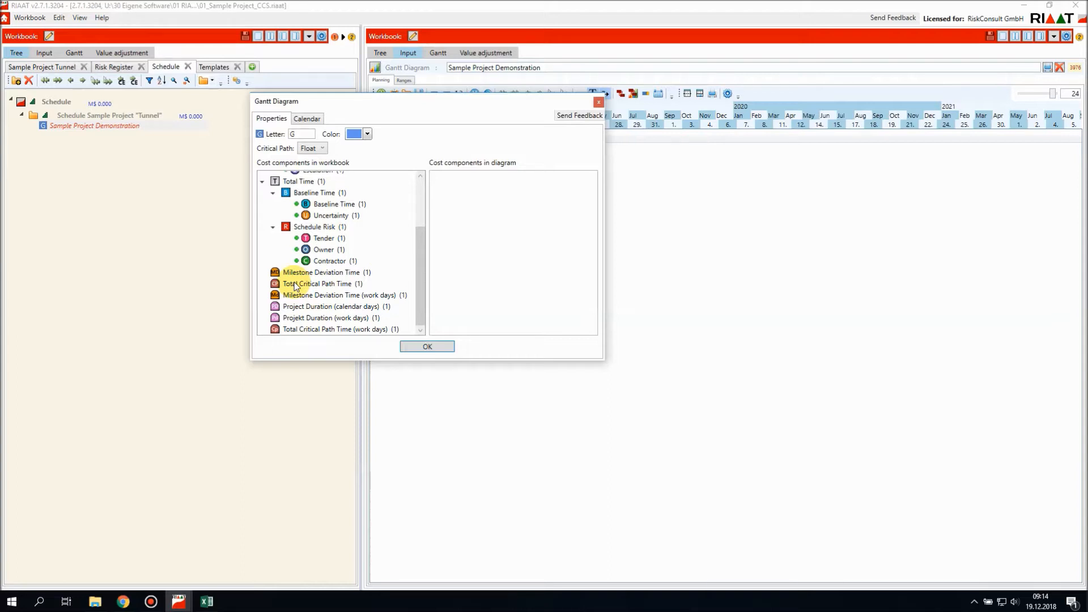
pyautogui.moveTo(418, 252); pyautogui.dragTo(421, 236)
pyautogui.moveTo(338, 234); pyautogui.dragTo(455, 219)
pyautogui.moveTo(308, 240); pyautogui.dragTo(462, 216)
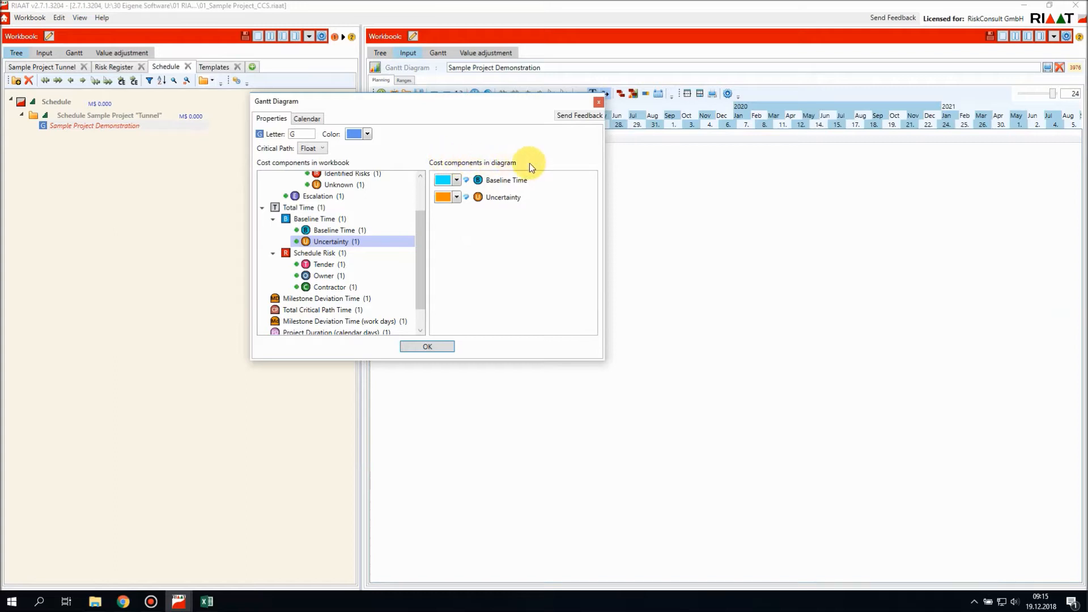
pyautogui.click(437, 345)
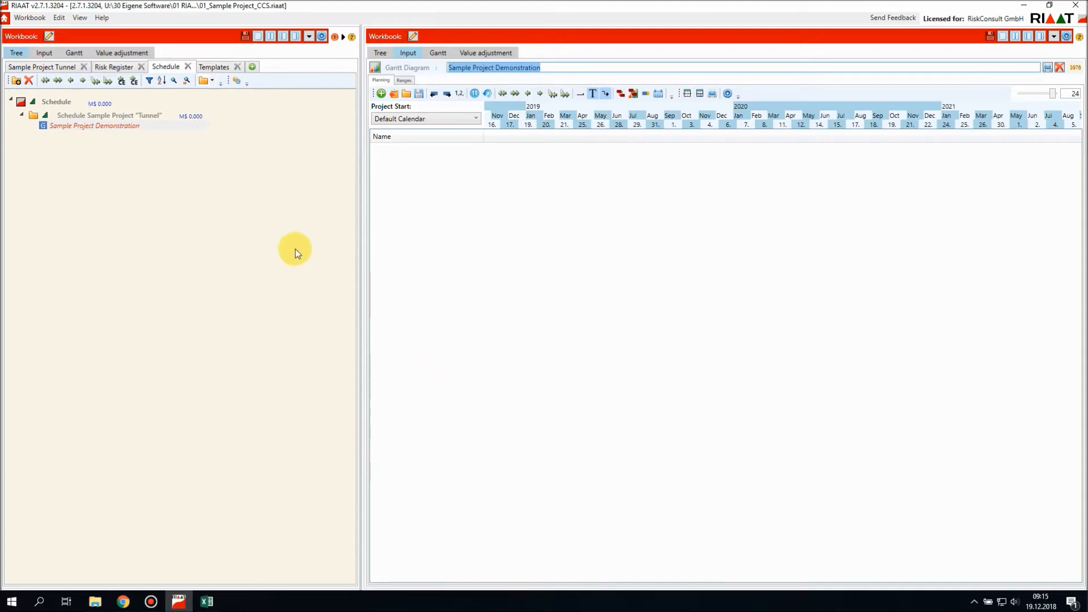
# Step: Add four new tasks to the Gantt diagram
pyautogui.click(382, 92)
pyautogui.click(382, 93)
pyautogui.click(382, 92)
pyautogui.click(382, 93)
# Step: Show the details of the fourth task, rename it Project Completion and make it a milestone
pyautogui.click(394, 182)
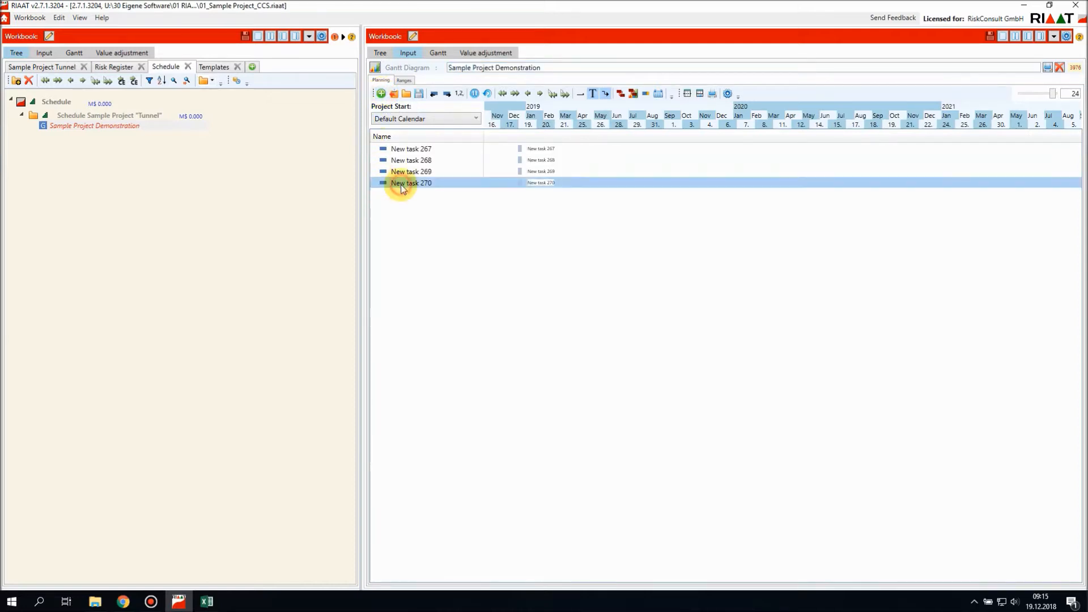
pyautogui.click(700, 94)
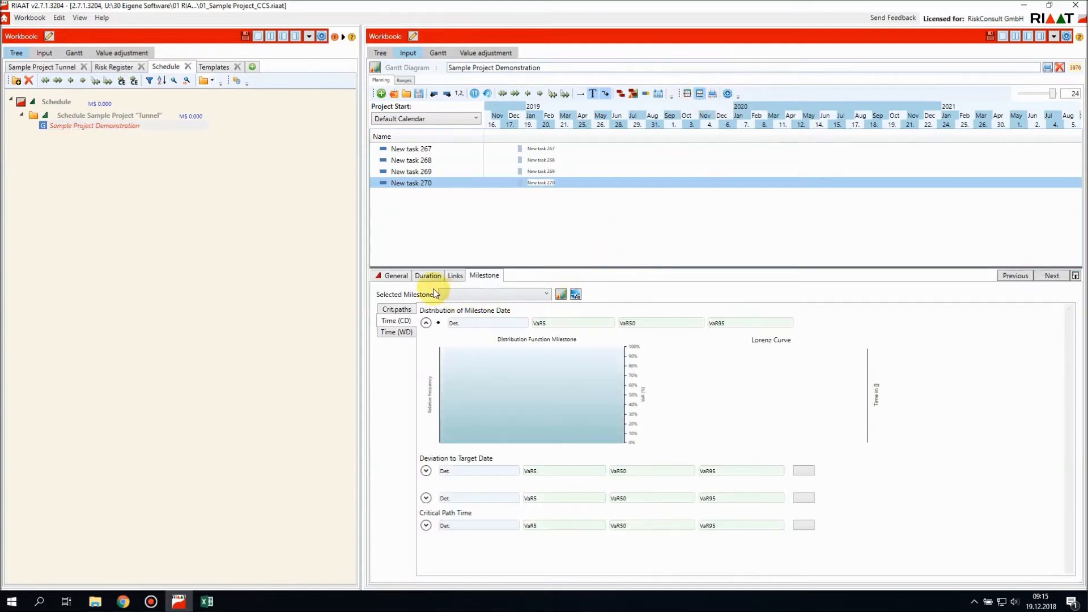
pyautogui.click(395, 275)
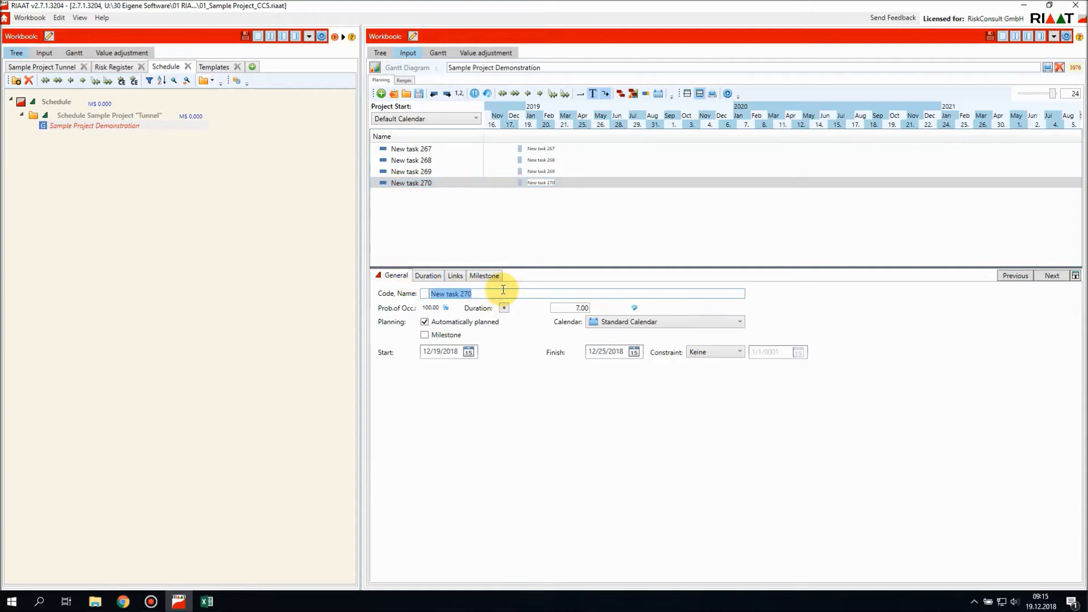
pyautogui.write('Project')
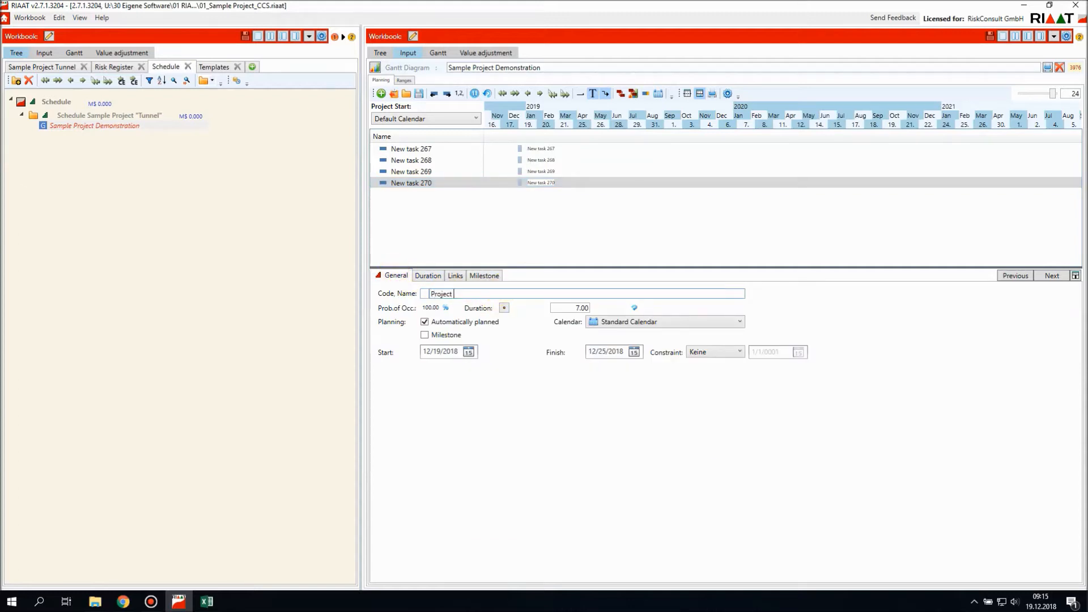
pyautogui.write(' Completion')
pyautogui.click(425, 337)
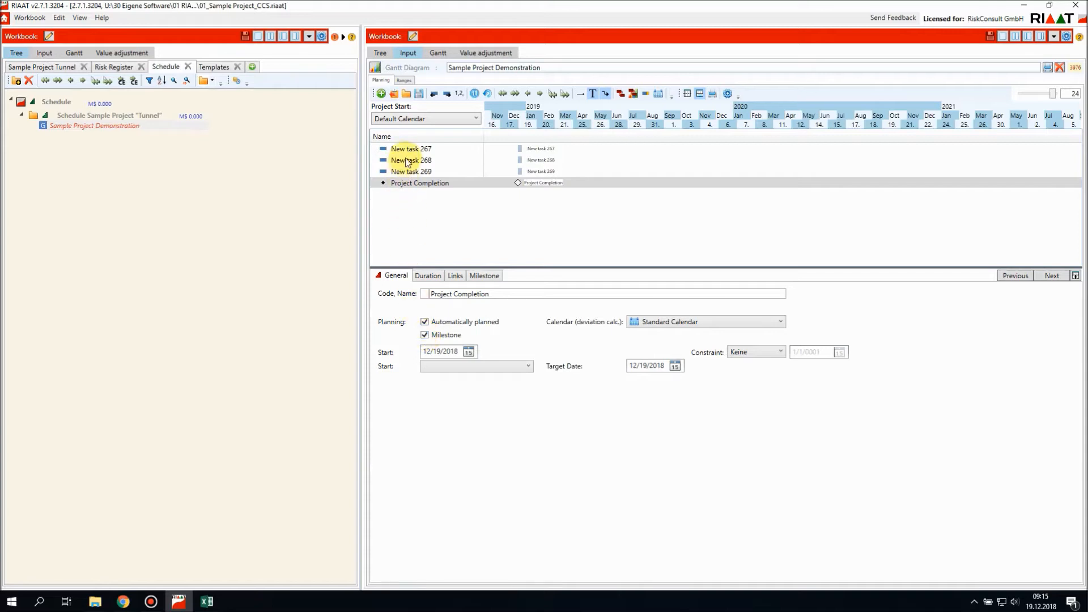
# Step: Rename the first three tasks, in order, as Excavation, Lining and Systems
pyautogui.click(407, 148)
pyautogui.click(481, 295)
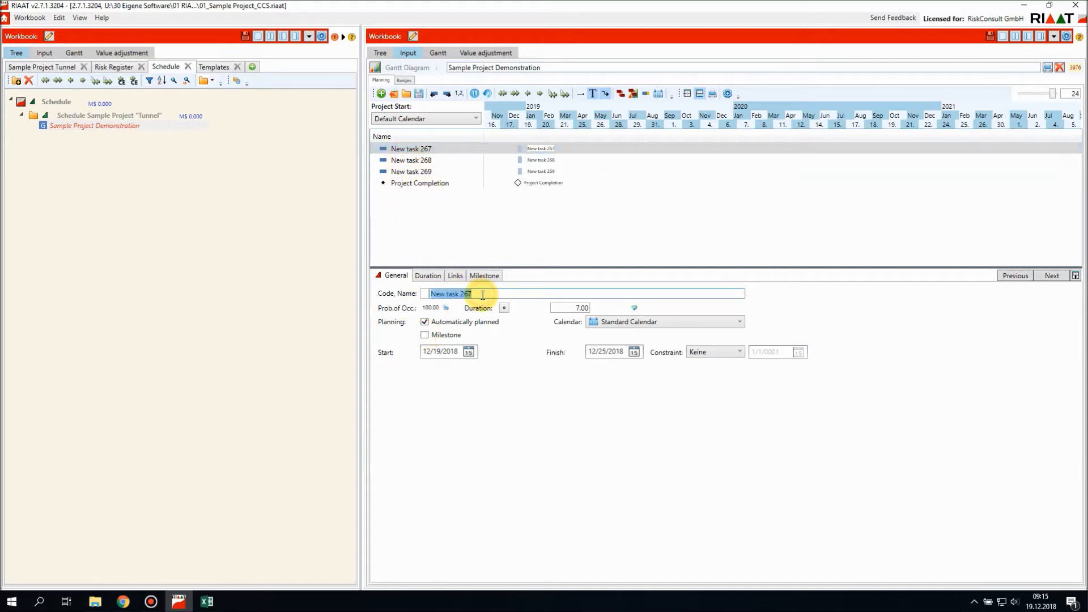
pyautogui.write('Excavation')
pyautogui.click(425, 150)
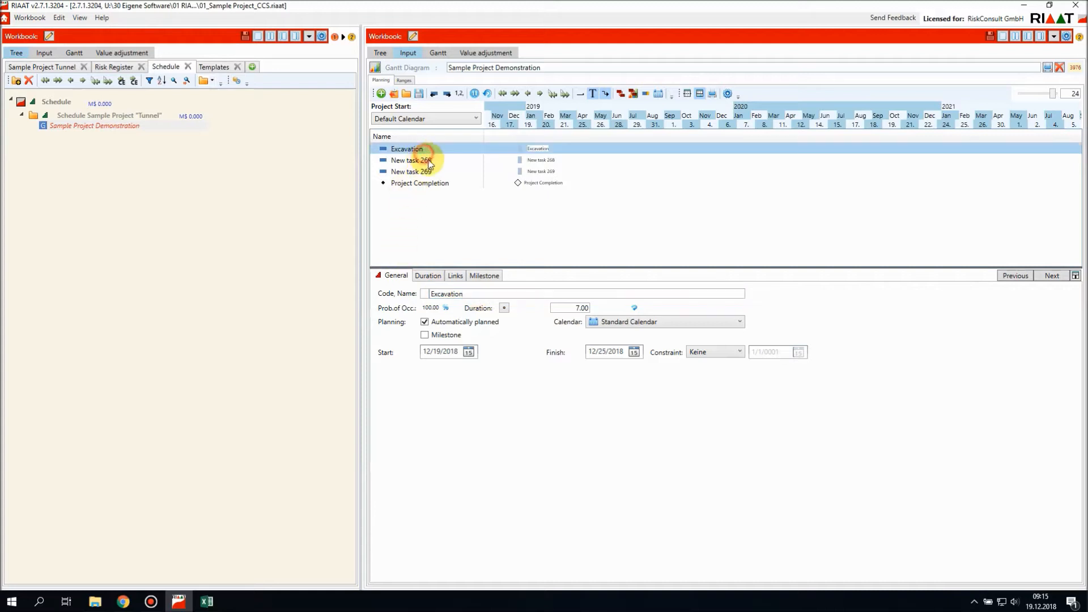
pyautogui.click(424, 160)
pyautogui.click(494, 291)
pyautogui.write('Lining')
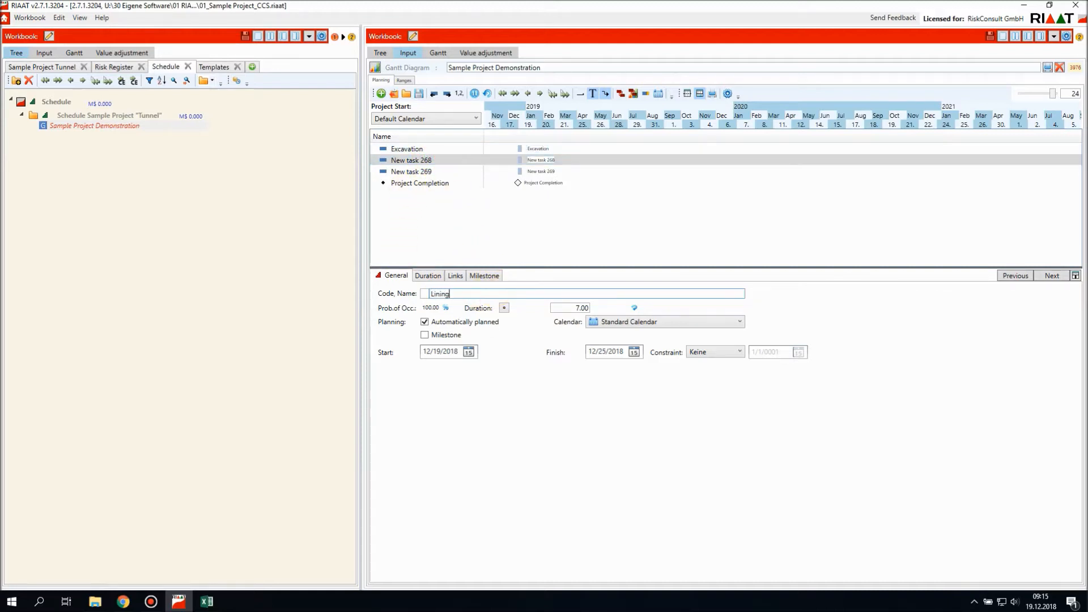
pyautogui.click(400, 172)
pyautogui.click(488, 294)
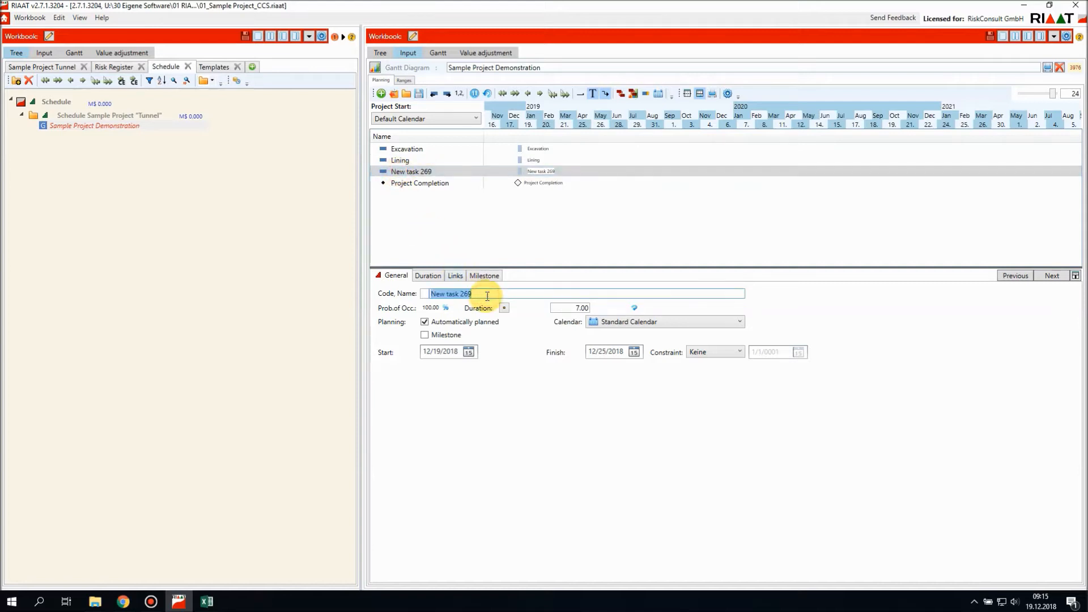
pyautogui.write('Systems')
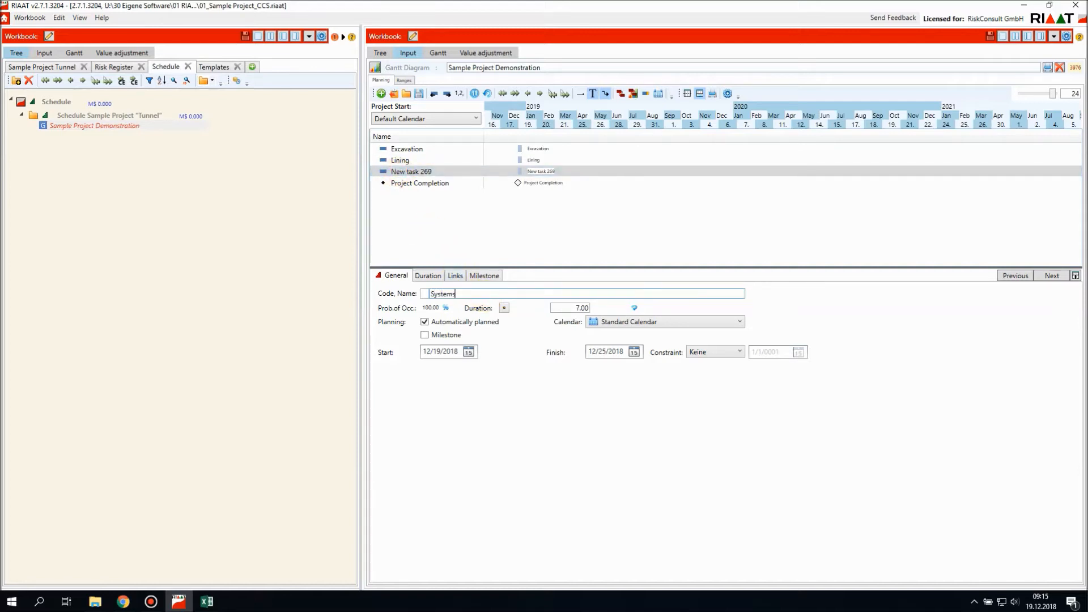
pyautogui.click(437, 183)
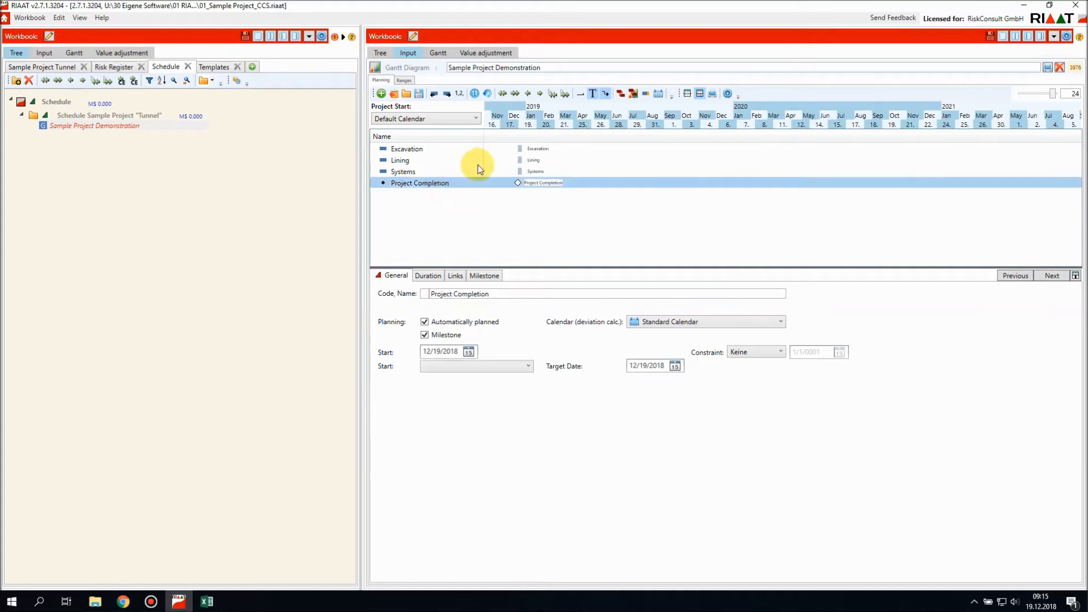
# Step: Link Excavation, Lining, Systems and the Project Completion milestone one after another in the Gantt chart
pyautogui.click(519, 149)
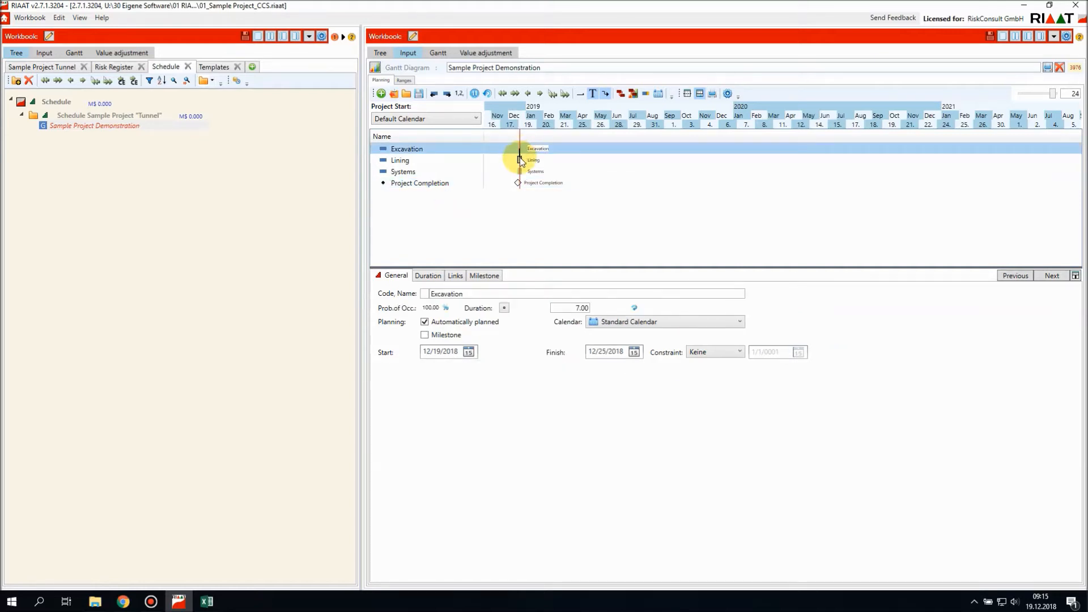
pyautogui.moveTo(520, 159); pyautogui.dragTo(517, 183)
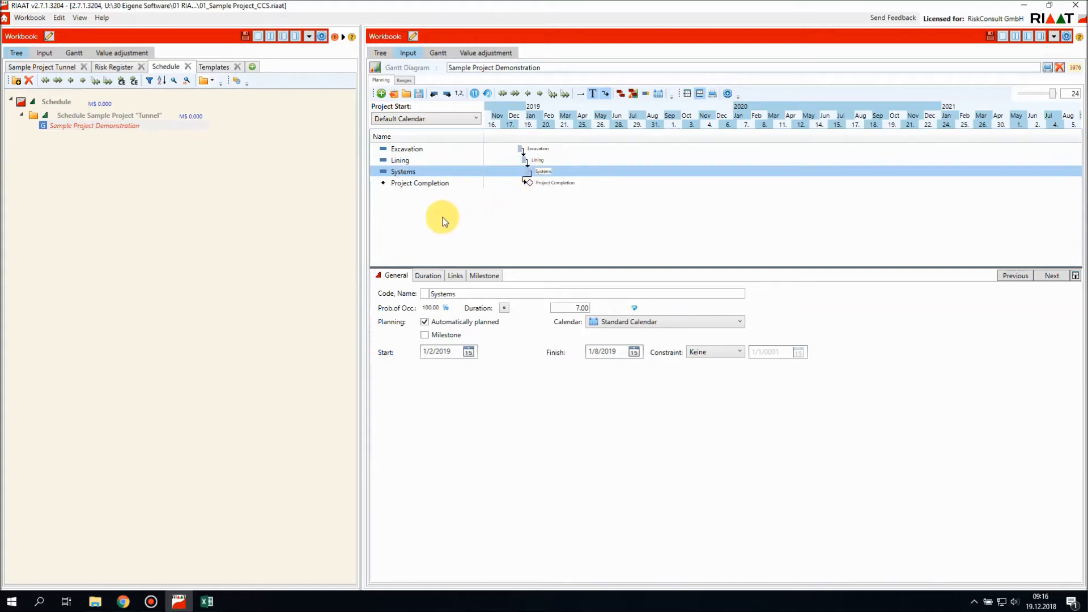
# Step: Set the baseline time to 150 days for Excavation, 100 days for Lining and 120 days for Systems
pyautogui.click(414, 150)
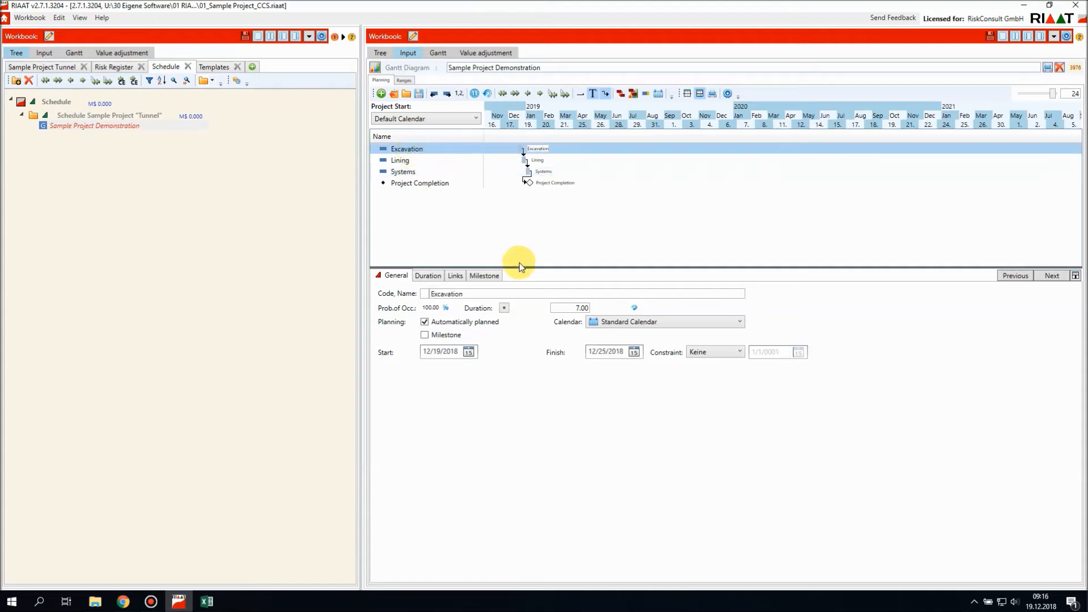
pyautogui.click(426, 277)
pyautogui.click(661, 322)
pyautogui.write('150')
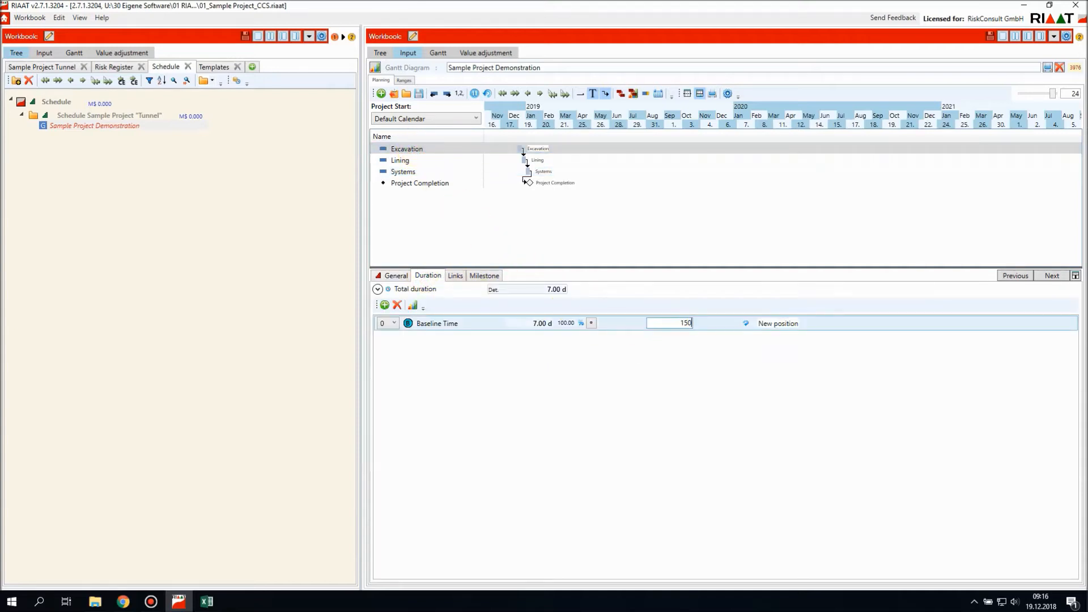
pyautogui.click(437, 161)
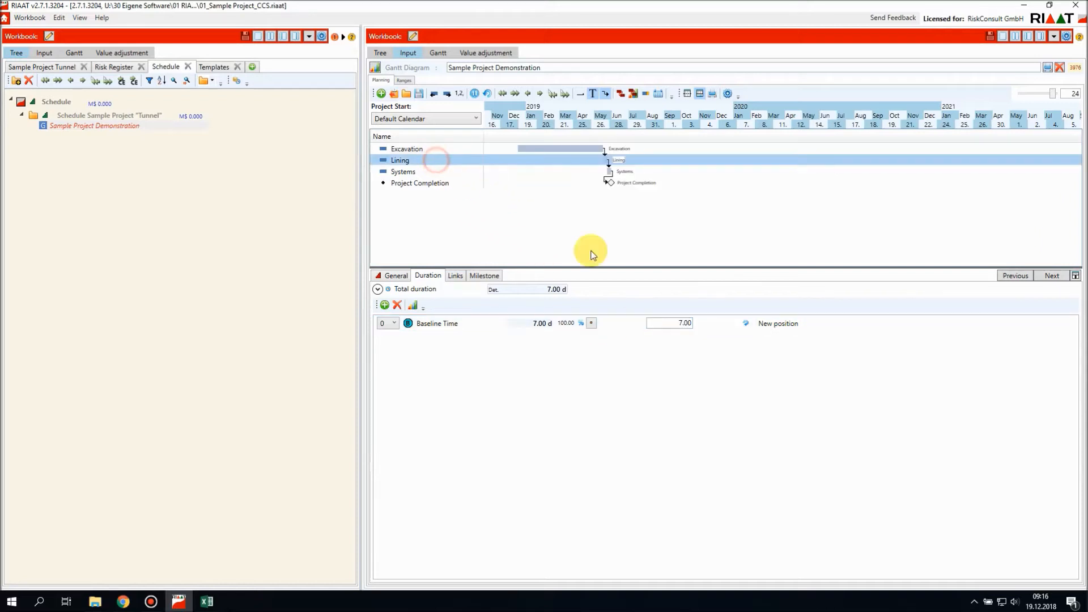
pyautogui.click(680, 322)
pyautogui.write('1')
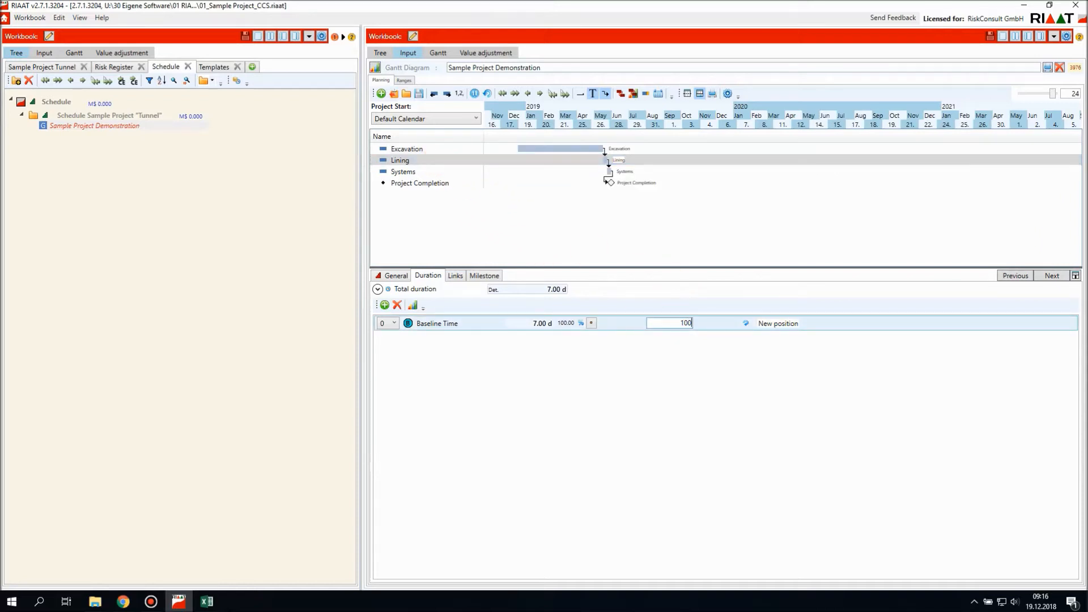
pyautogui.click(404, 171)
pyautogui.click(665, 324)
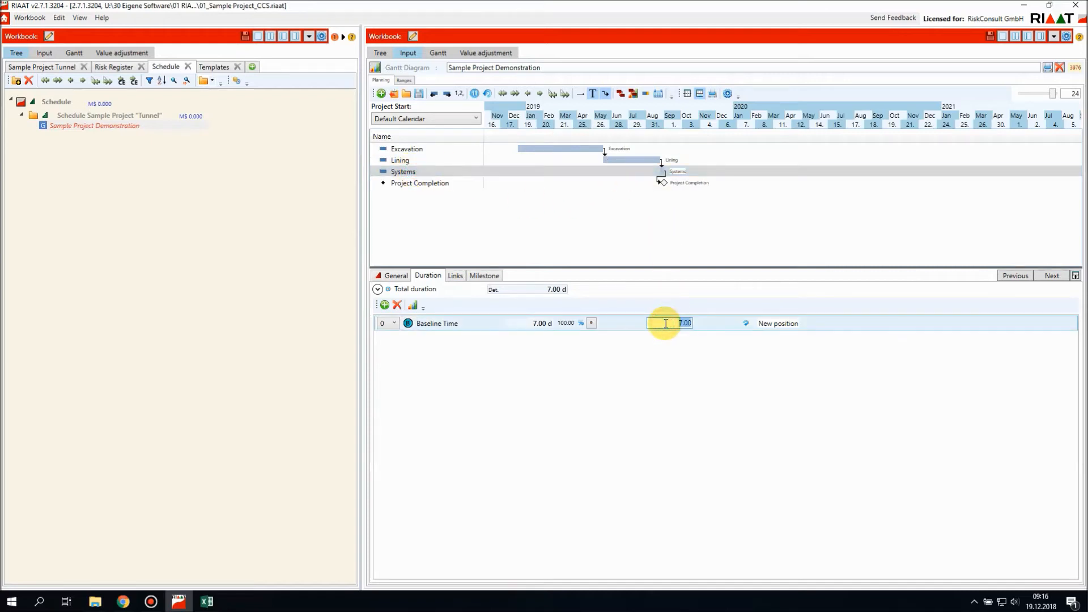
pyautogui.write('120')
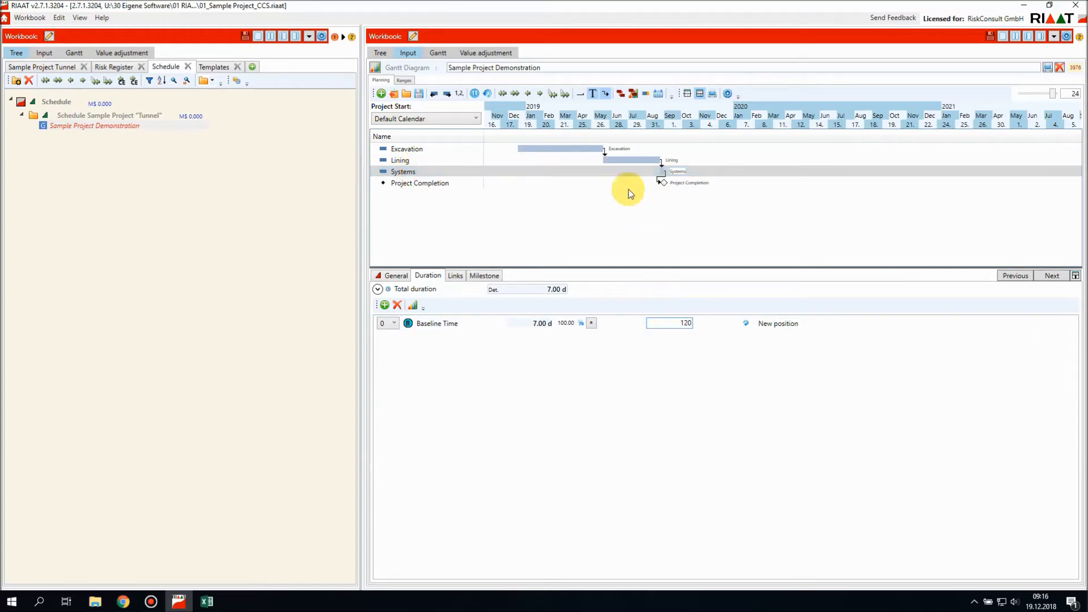
# Step: Choose Project Completion as the diagram's selected milestone and open its critical path settings
pyautogui.click(423, 183)
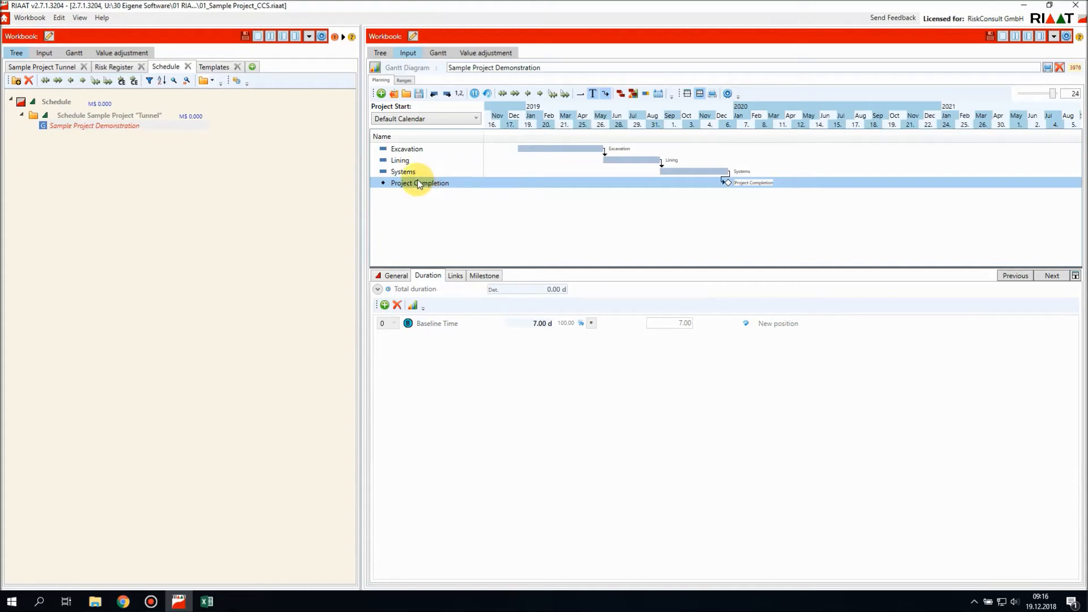
pyautogui.click(481, 277)
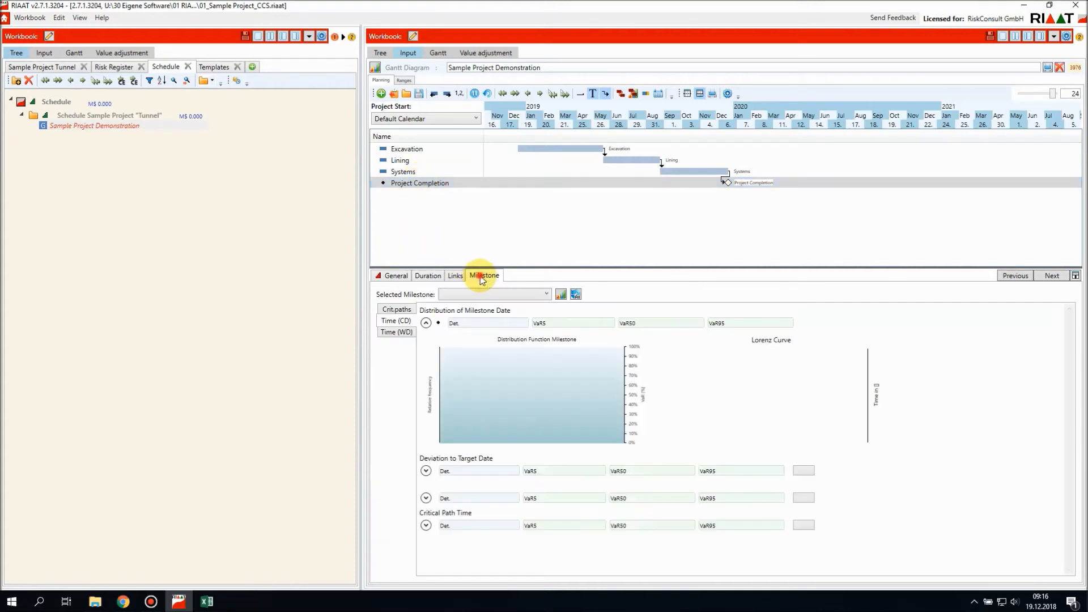
pyautogui.click(492, 294)
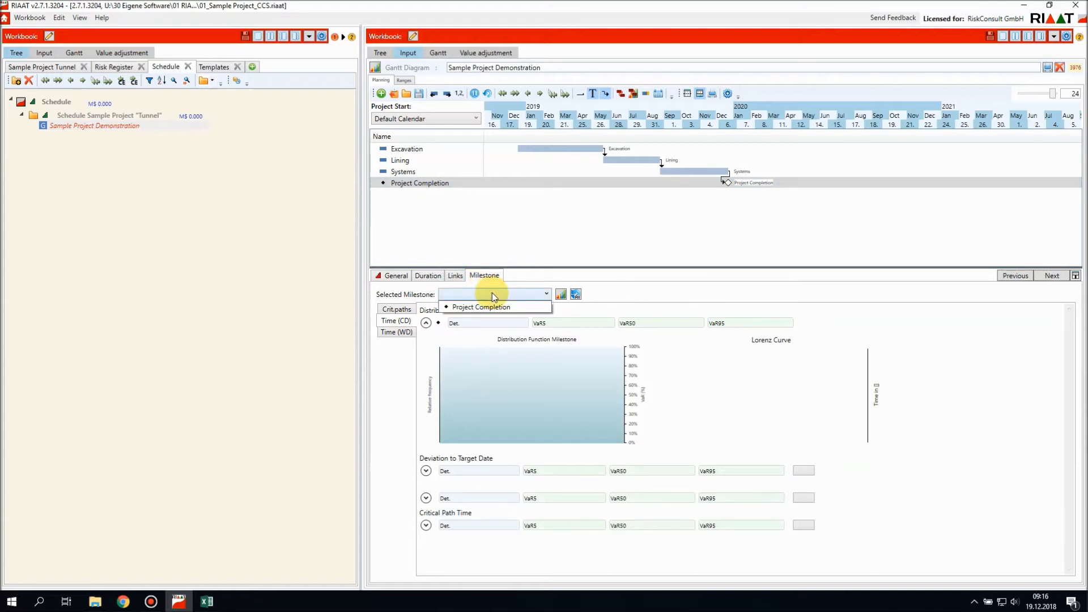
pyautogui.click(492, 307)
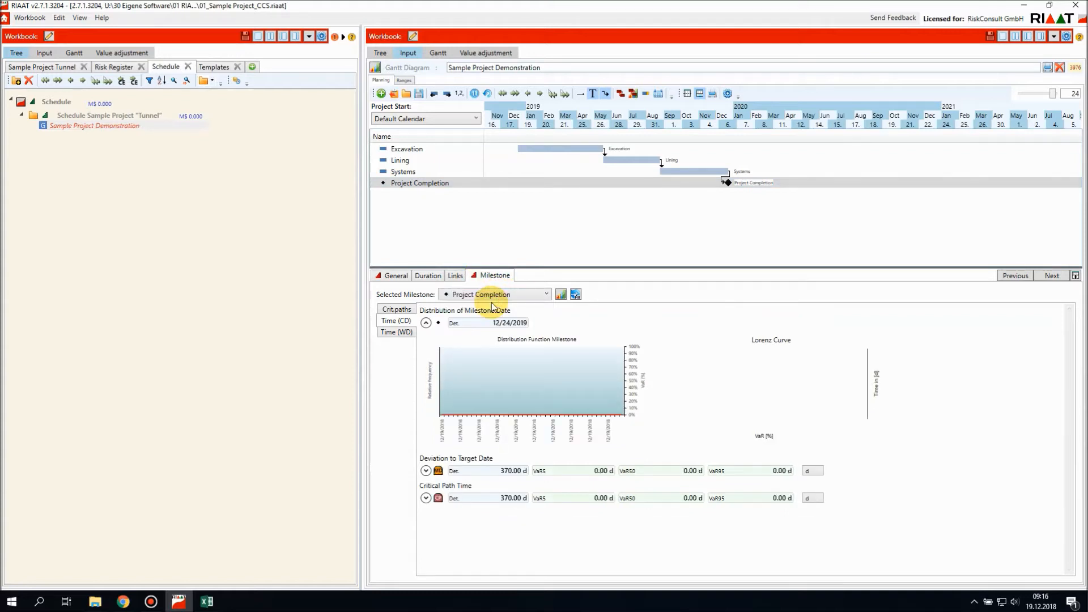
pyautogui.click(397, 309)
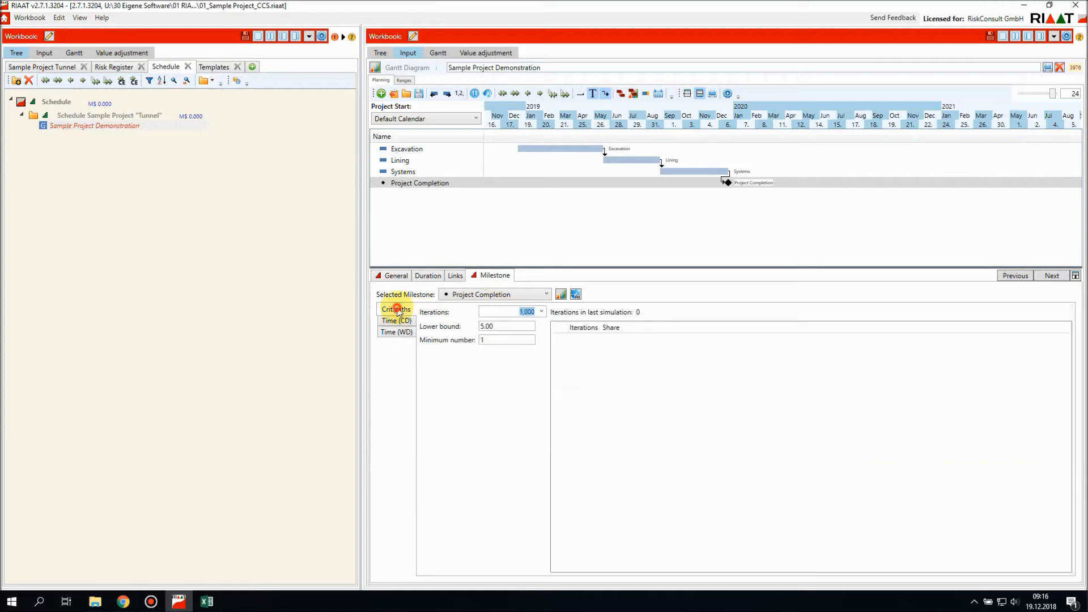
# Step: Run the simulation for the Project Completion milestone and show its Time (CD) distribution
pyautogui.click(560, 294)
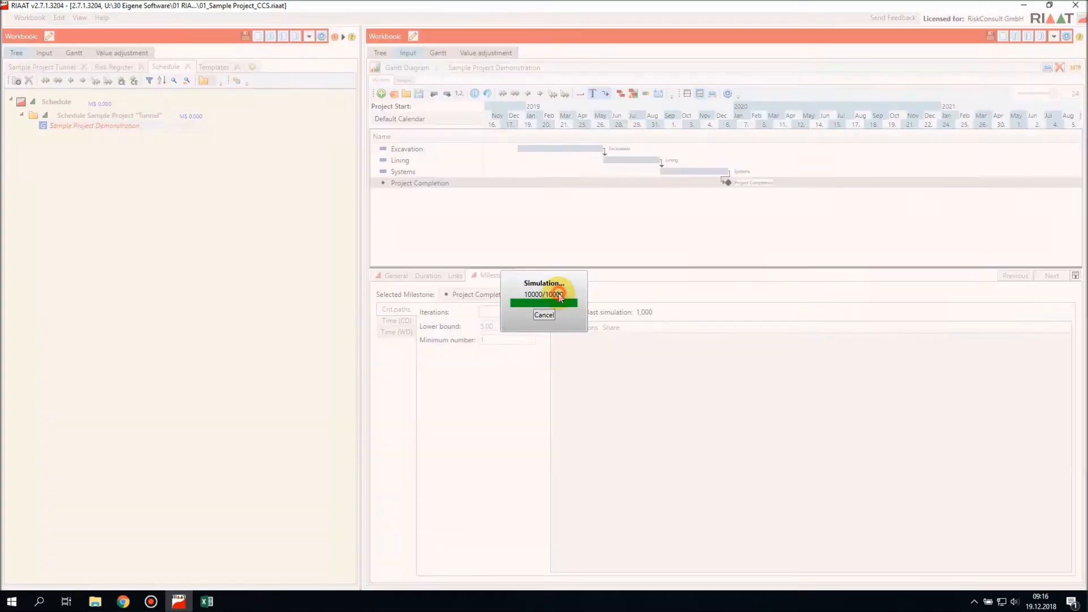
pyautogui.click(385, 321)
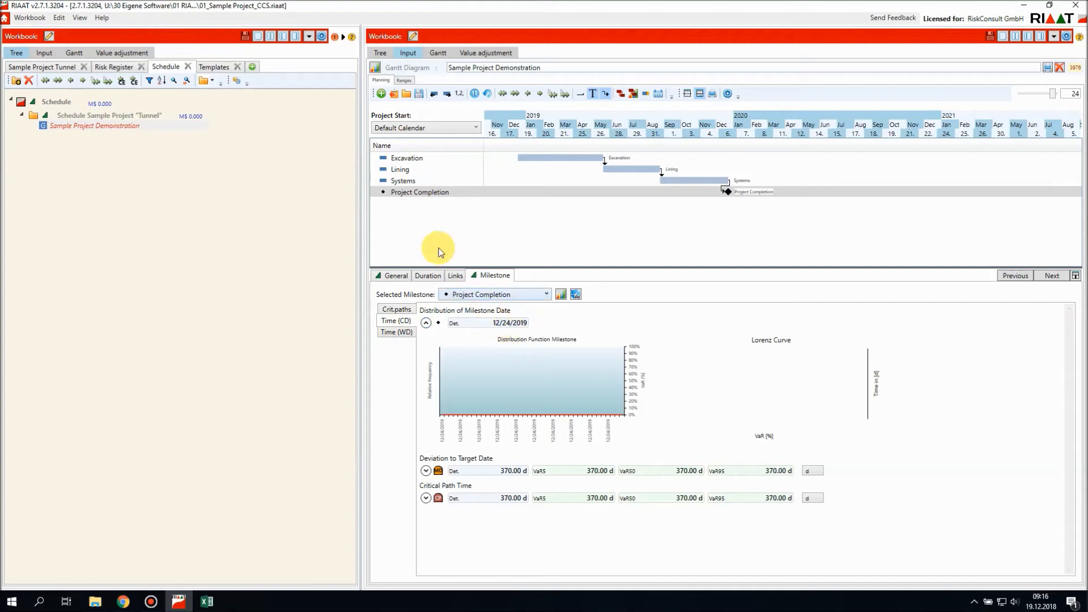
# Step: Display component colours on the Gantt bars and set the Baseline Time component's colour to dark blue
pyautogui.click(414, 158)
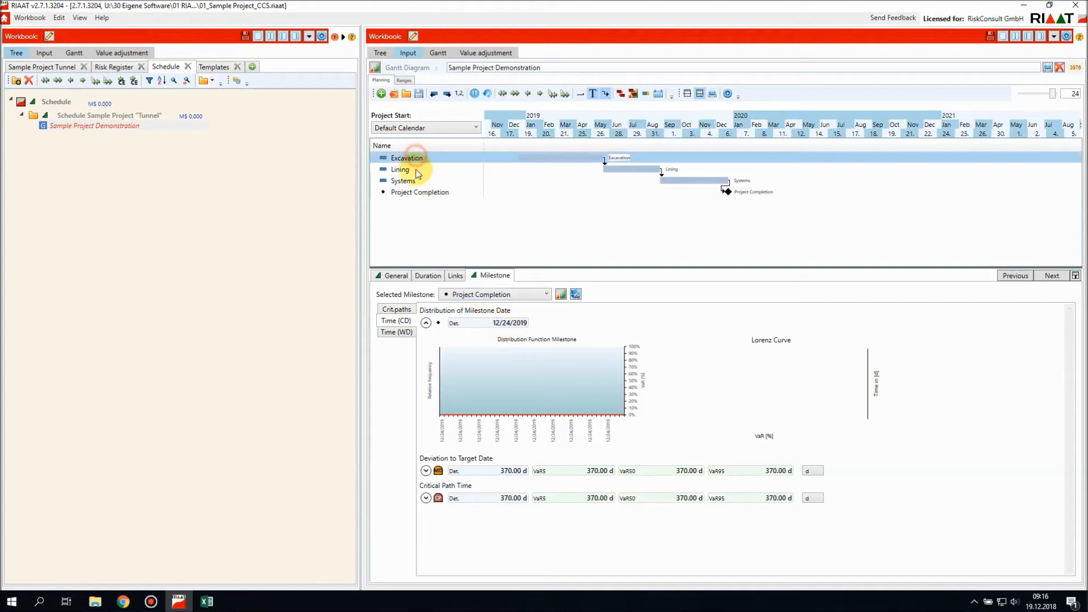
pyautogui.click(428, 275)
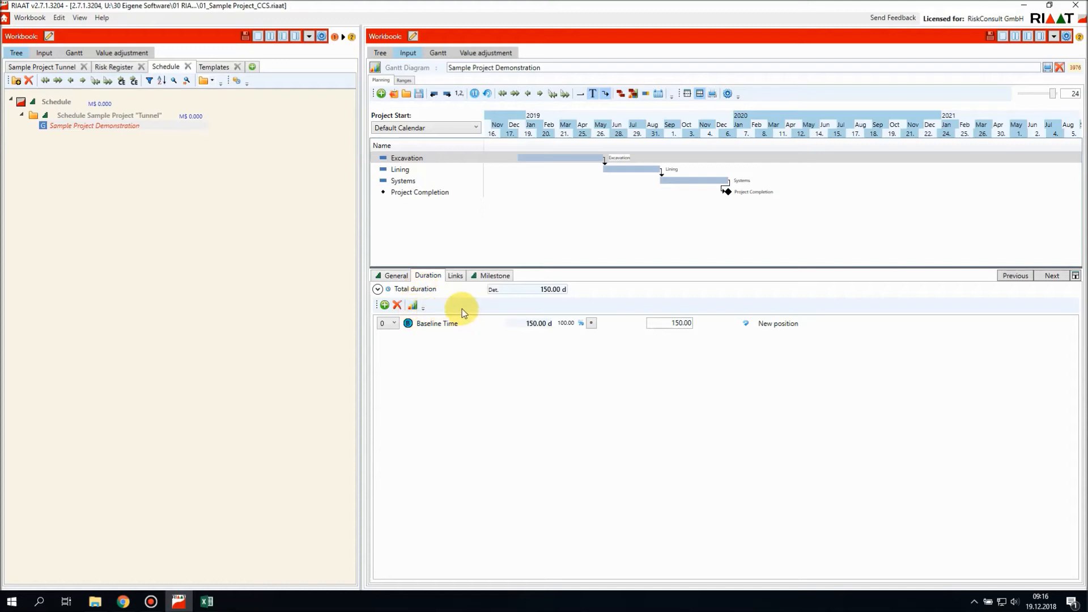
pyautogui.click(647, 93)
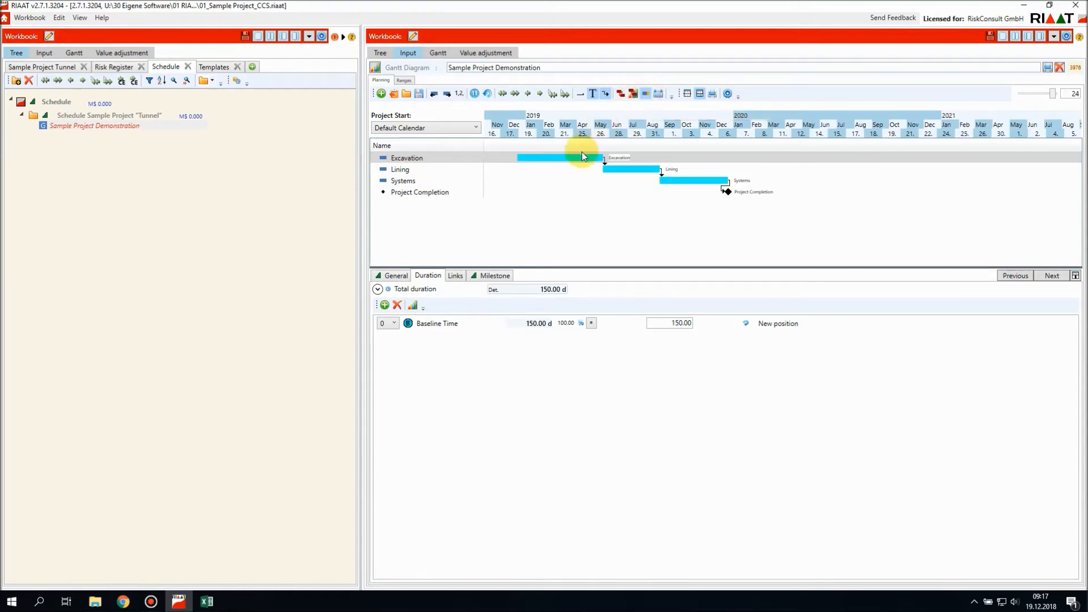
pyautogui.click(728, 94)
pyautogui.moveTo(590, 165); pyautogui.dragTo(363, 177)
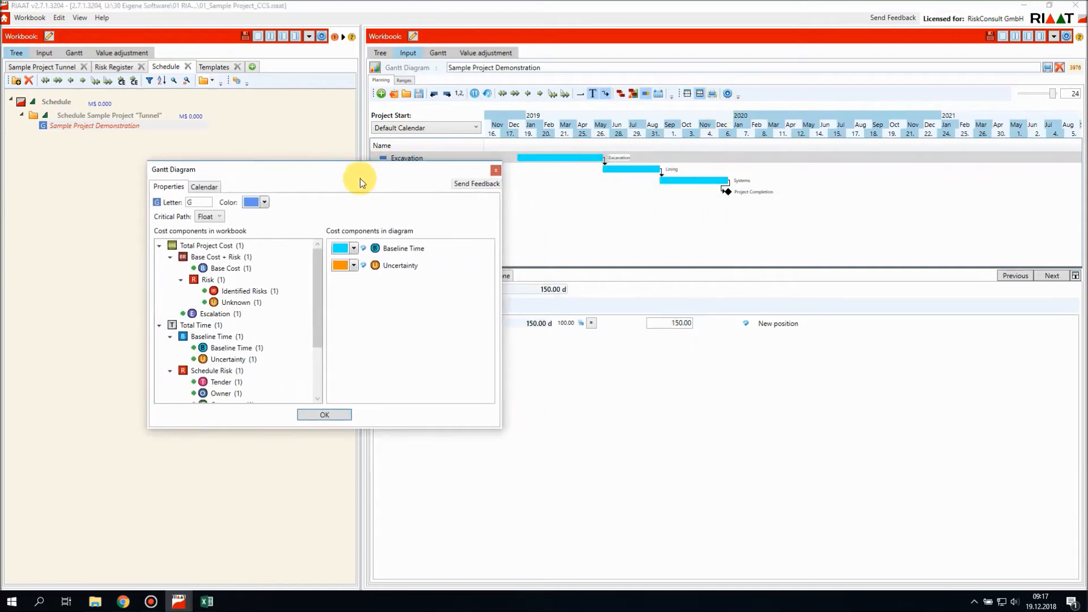
pyautogui.click(354, 250)
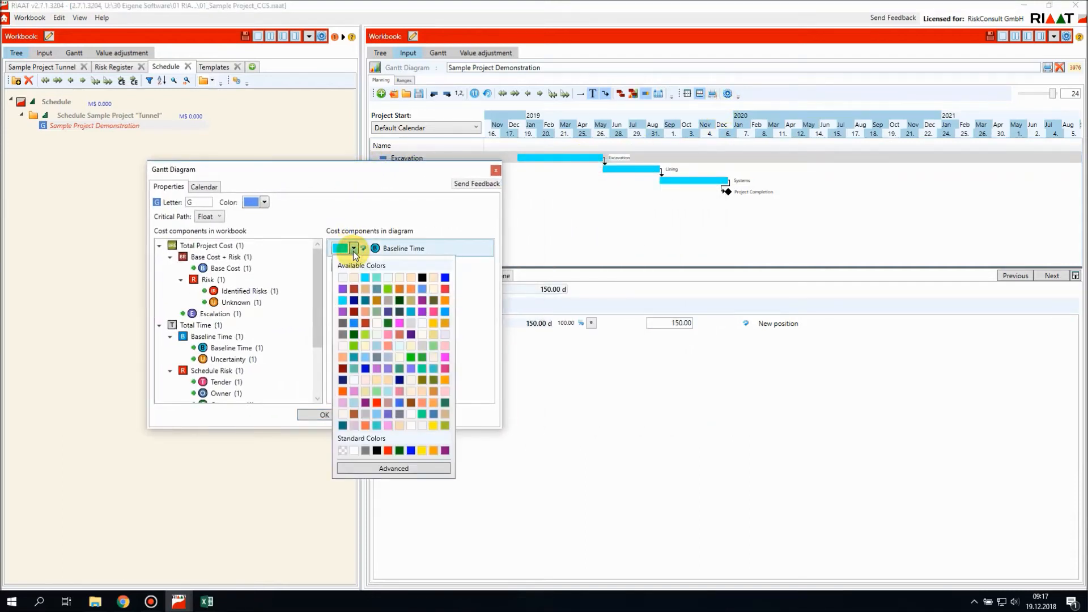
pyautogui.click(446, 278)
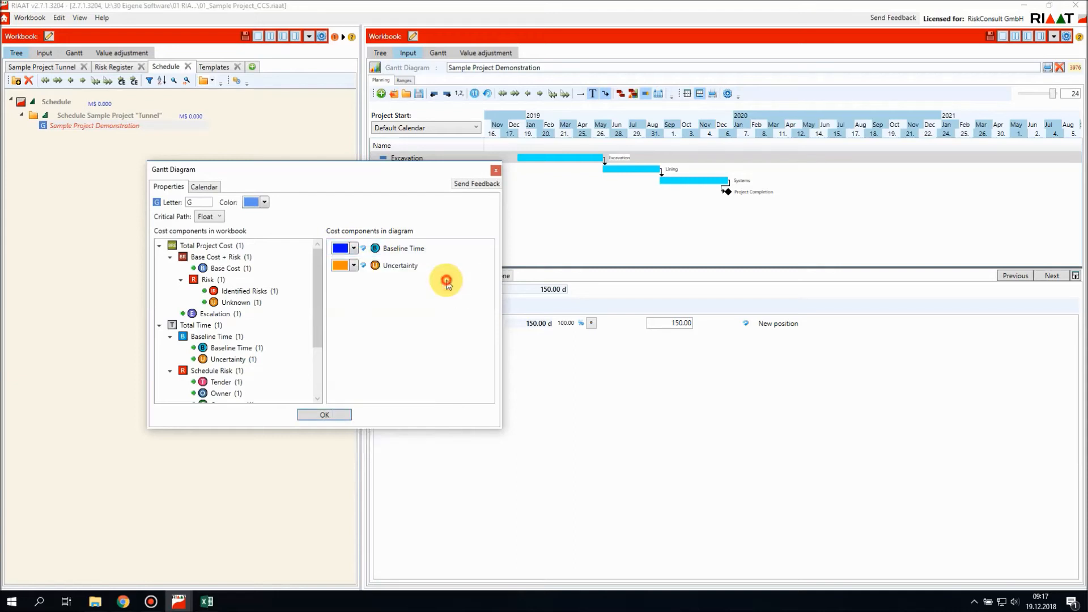
pyautogui.click(318, 416)
pyautogui.click(648, 93)
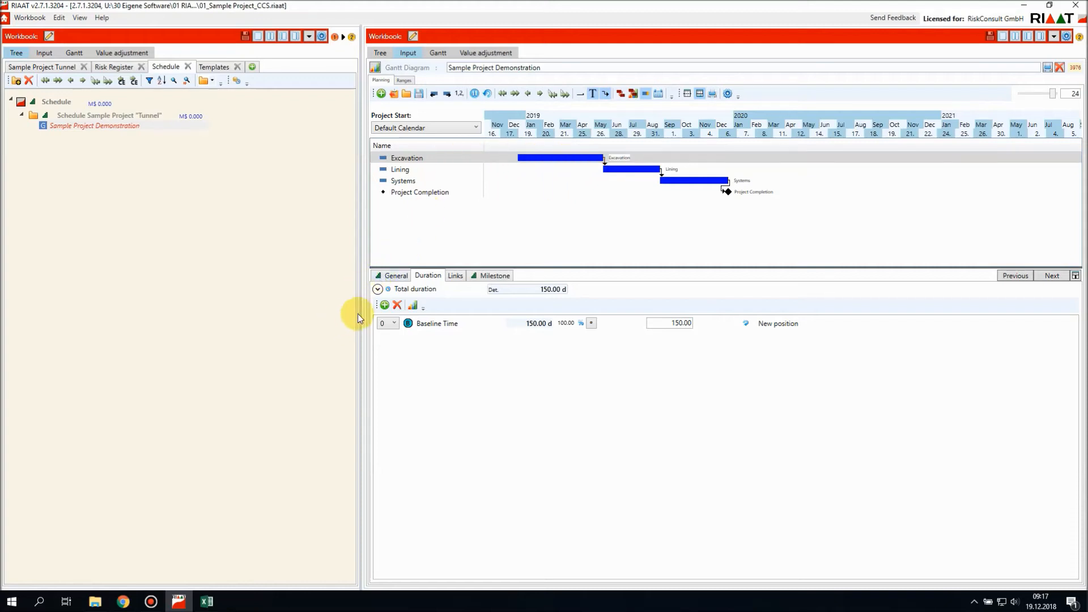
# Step: Add a second duration position to Excavation, assign it to Uncertainty and give it a triangular distribution
pyautogui.click(384, 307)
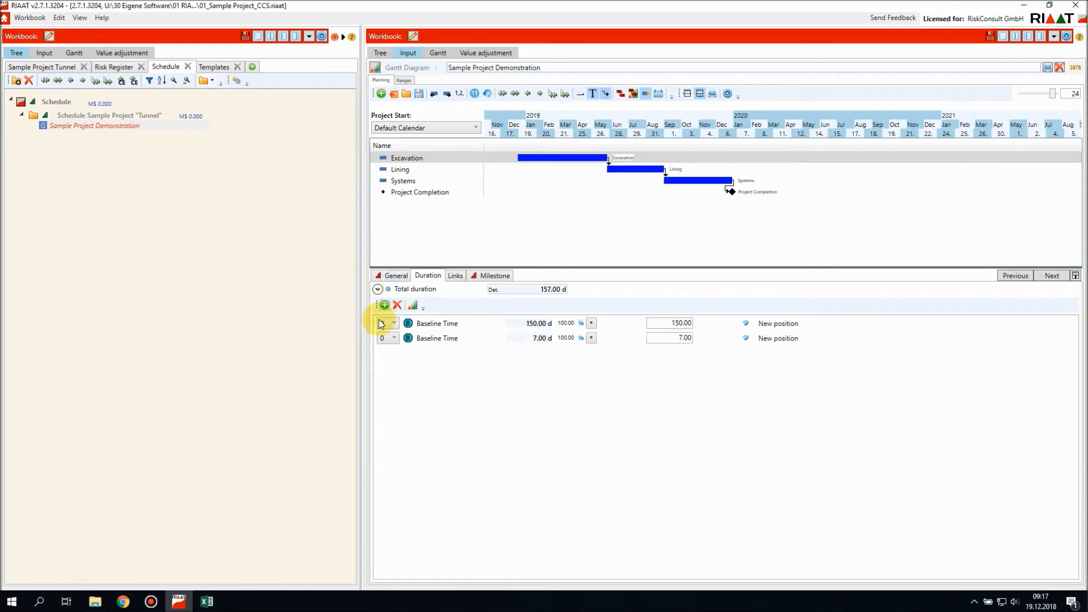
pyautogui.click(409, 340)
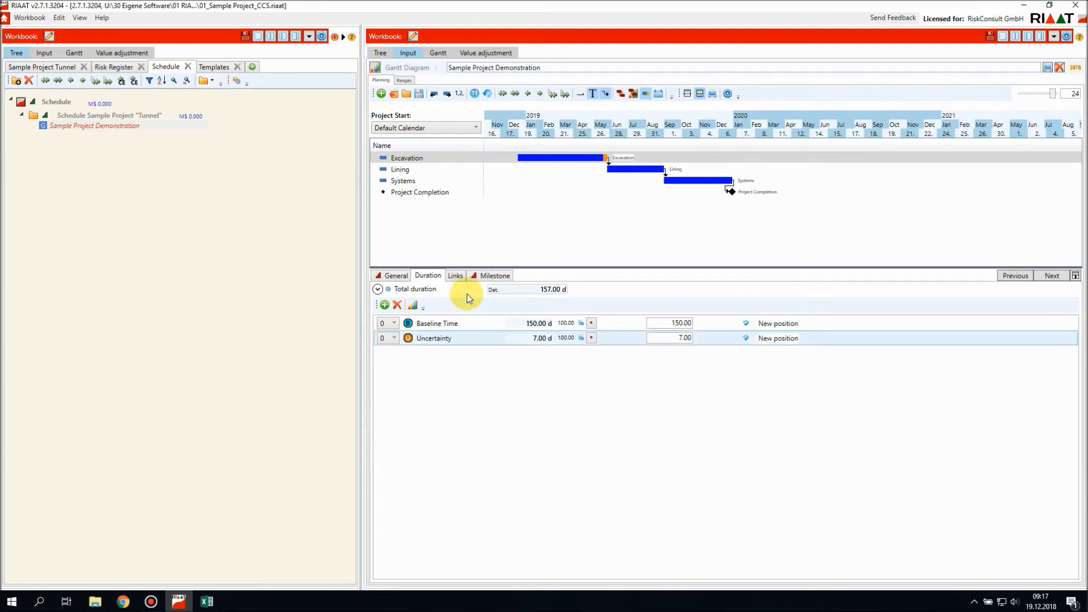
pyautogui.click(673, 339)
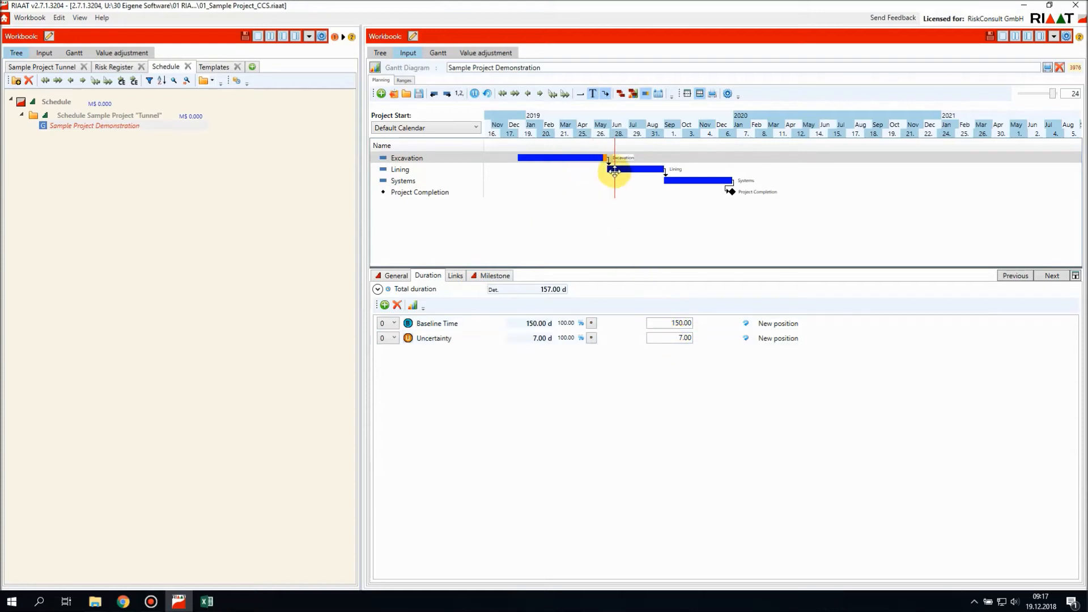
pyautogui.click(593, 338)
pyautogui.click(594, 367)
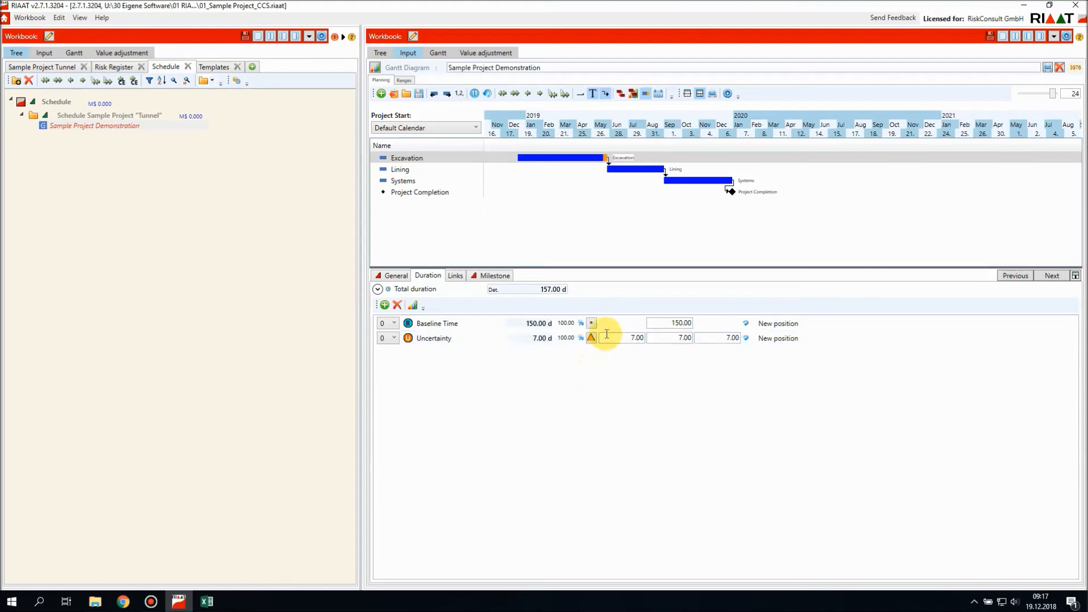
# Step: Set Excavation's Uncertainty values to -30, 0 and 60 days
pyautogui.click(605, 339)
pyautogui.press('BackSpace')
pyautogui.write('-30')
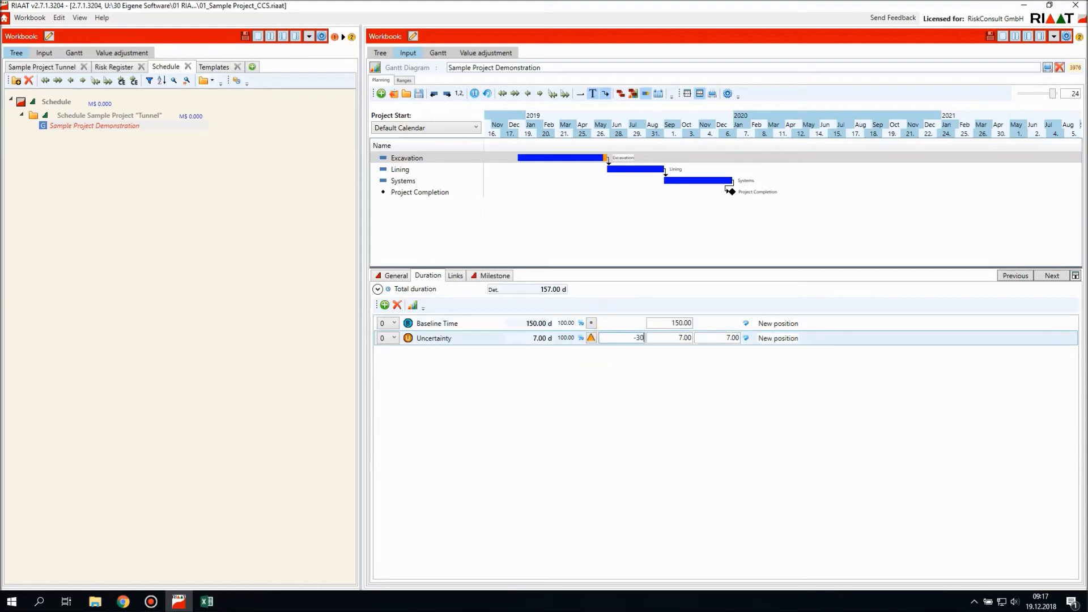
pyautogui.press('Tab')
pyautogui.write('0')
pyautogui.press('Tab')
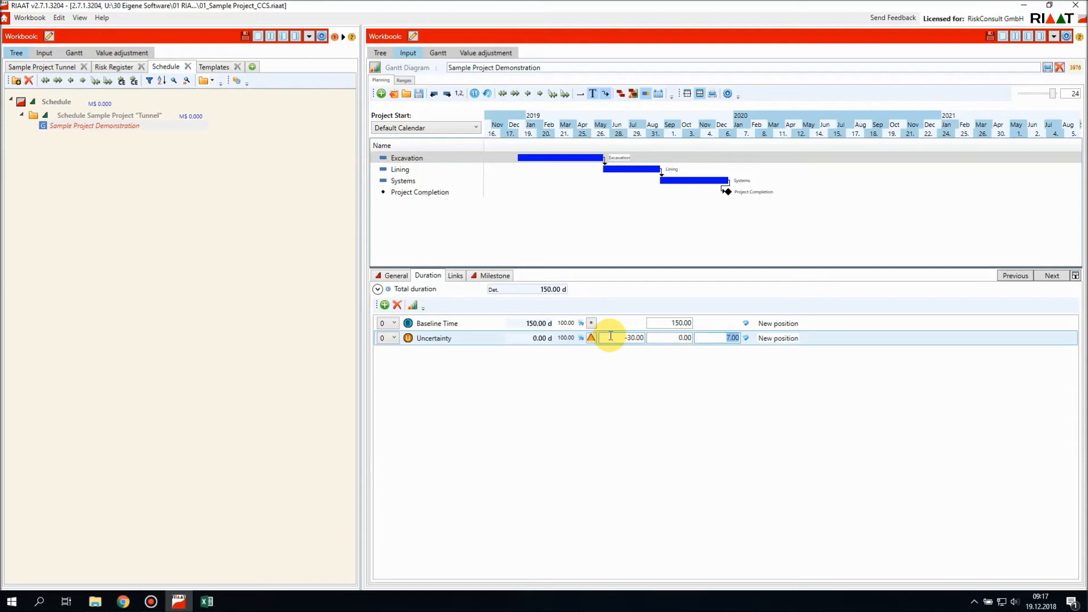
pyautogui.click(670, 323)
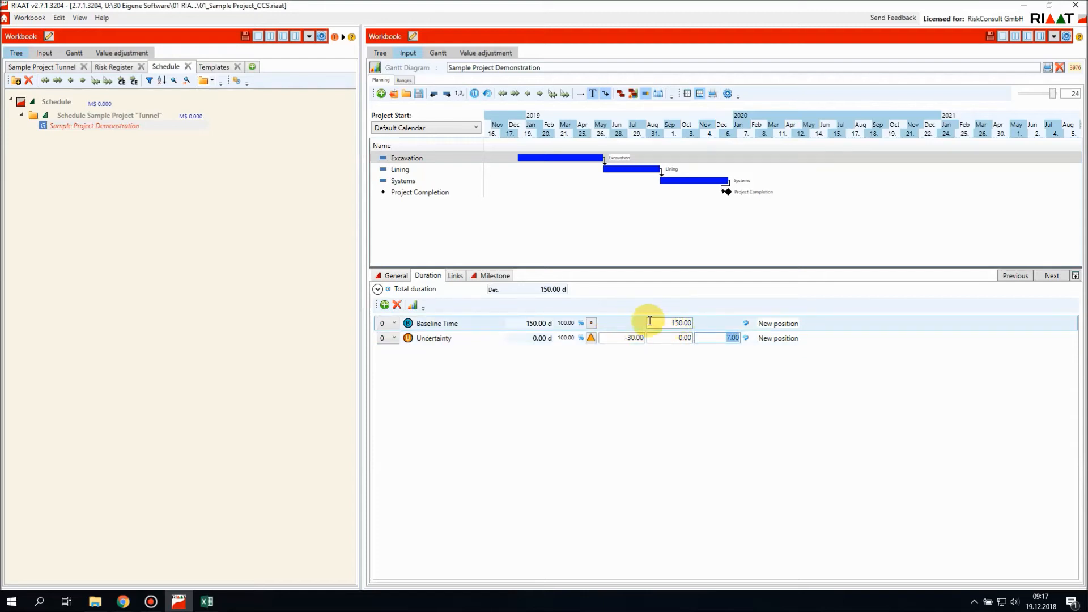
pyautogui.write('60')
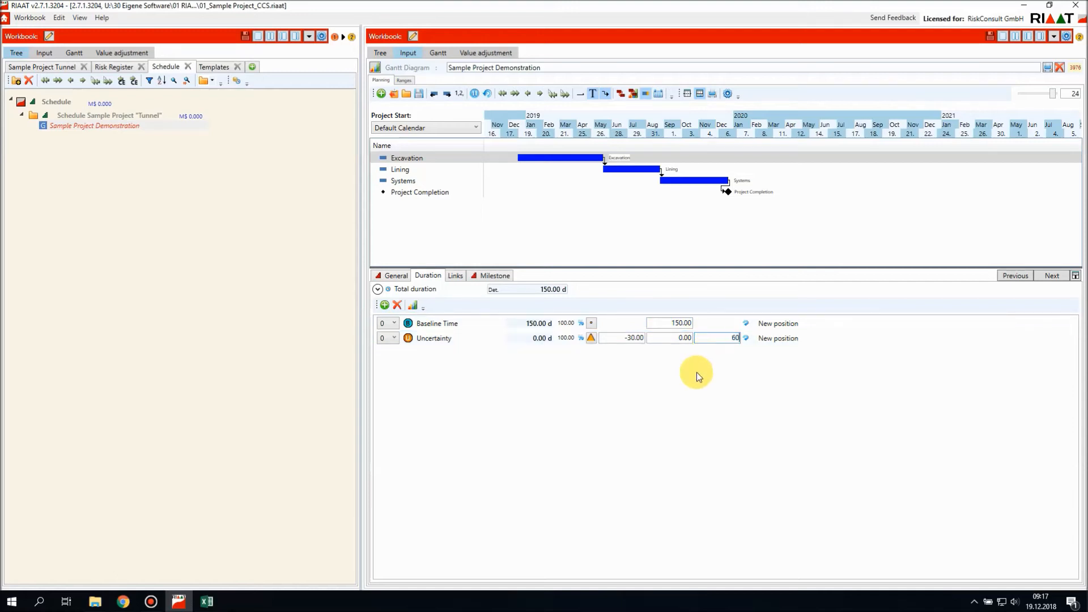
pyautogui.click(669, 323)
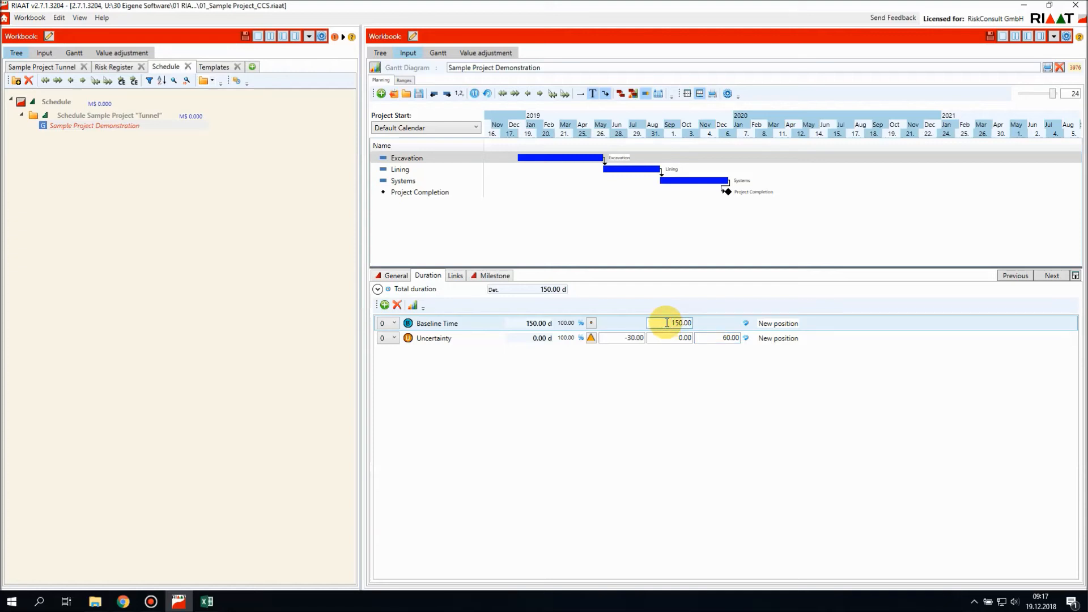
pyautogui.click(625, 337)
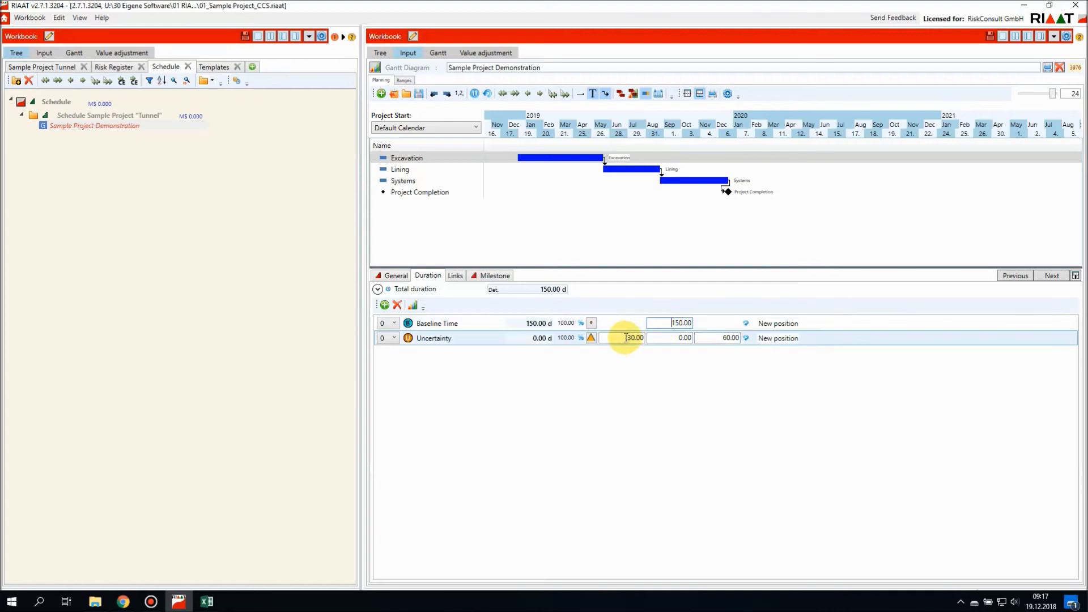
pyautogui.click(719, 337)
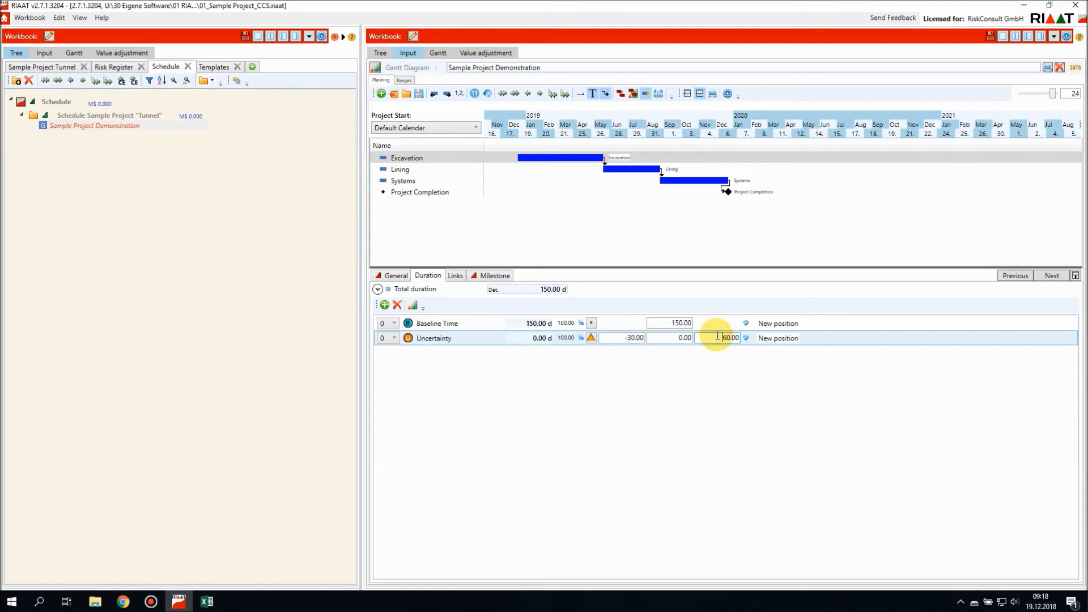
# Step: Add a duration position to Lining, assign it to Uncertainty and give it a triangular distribution
pyautogui.click(404, 169)
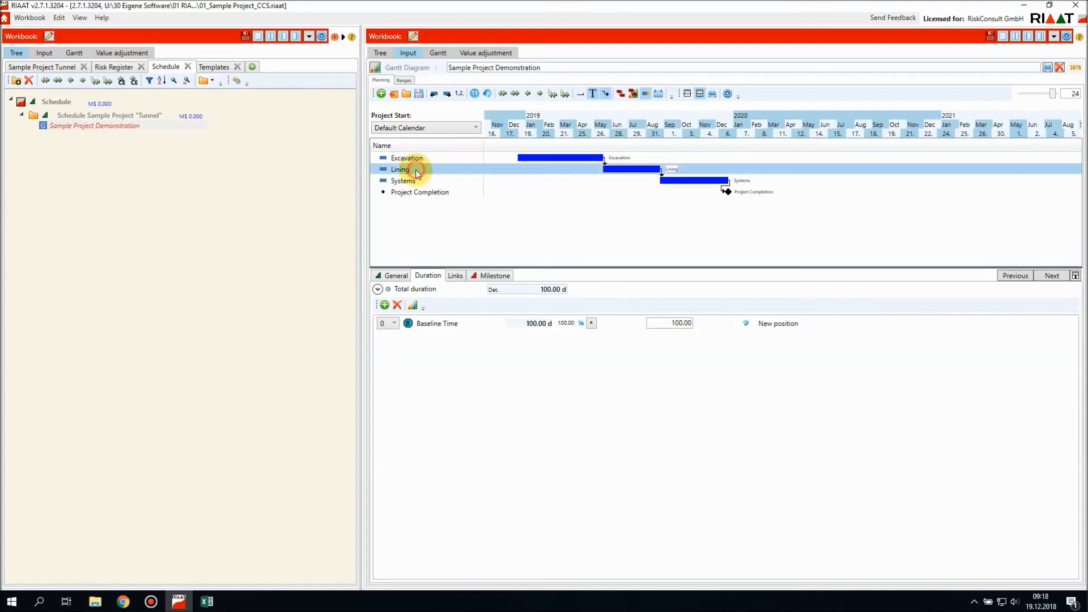
pyautogui.click(385, 305)
pyautogui.click(408, 337)
pyautogui.click(426, 358)
pyautogui.click(591, 337)
pyautogui.moveTo(593, 367); pyautogui.dragTo(595, 339)
pyautogui.click(593, 339)
pyautogui.click(594, 367)
# Step: Set Lining's Uncertainty values to -30, 0 and 30 days
pyautogui.click(615, 336)
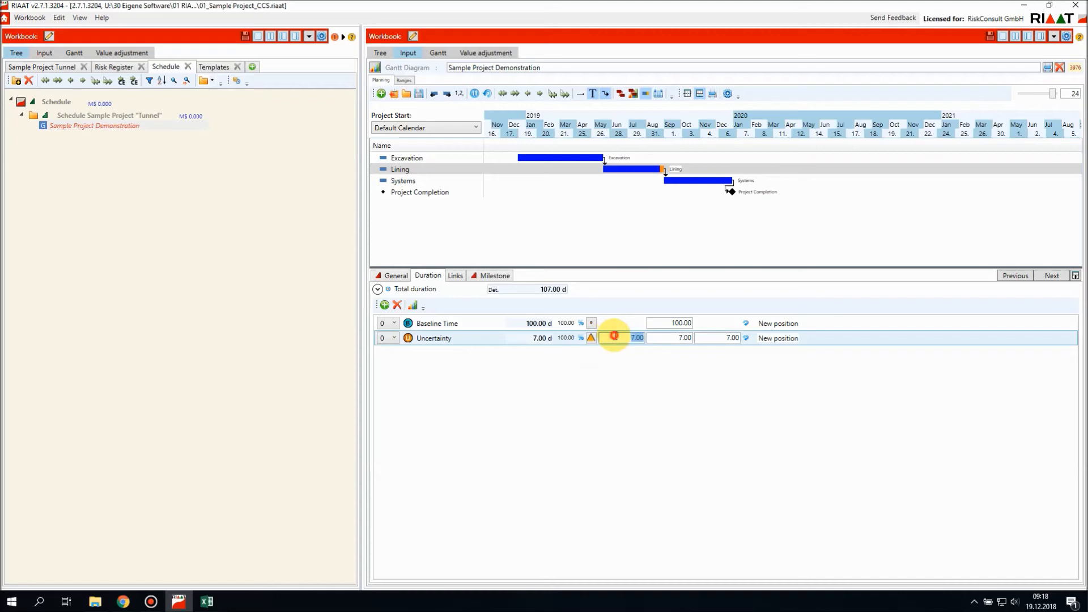
pyautogui.write('-30')
pyautogui.press('Tab')
pyautogui.write('0')
pyautogui.press('Tab')
pyautogui.write('30')
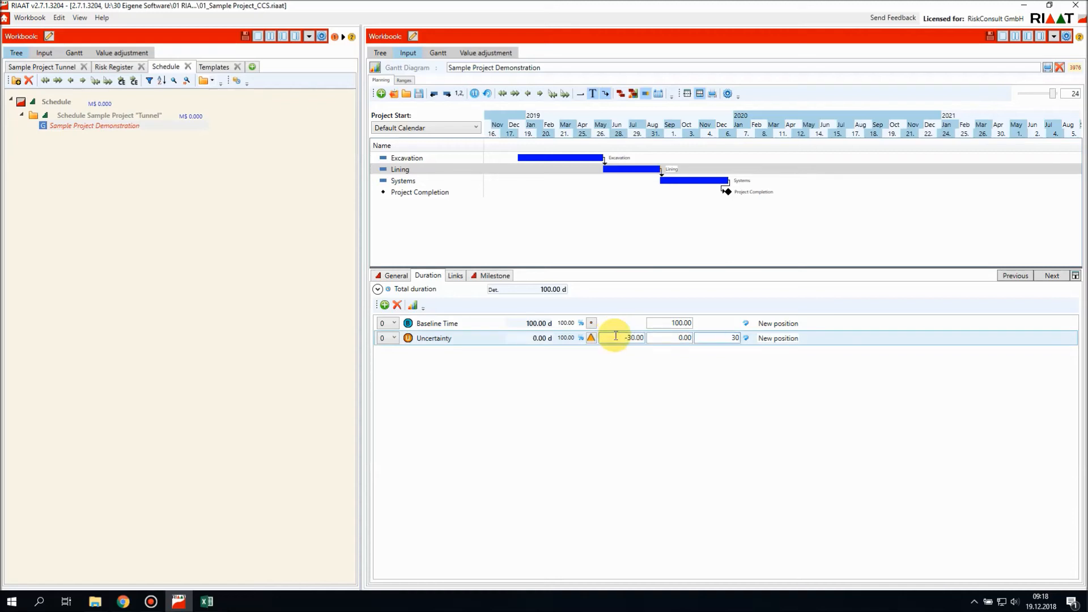
# Step: Add a duration position to Systems, assign it to Uncertainty and give it a triangular distribution
pyautogui.click(391, 182)
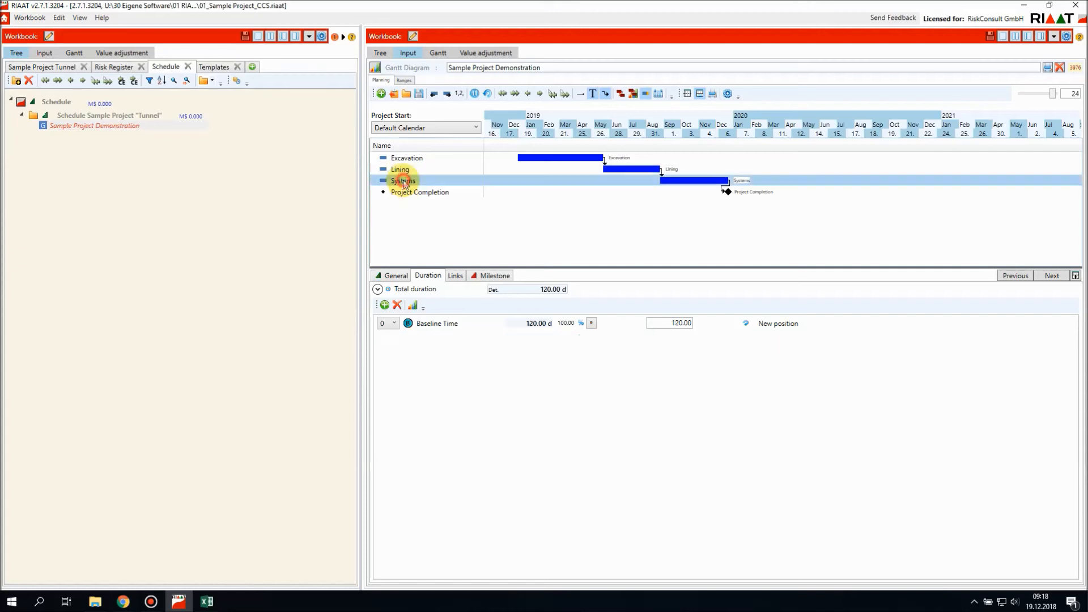
pyautogui.click(384, 305)
pyautogui.click(411, 340)
pyautogui.click(426, 365)
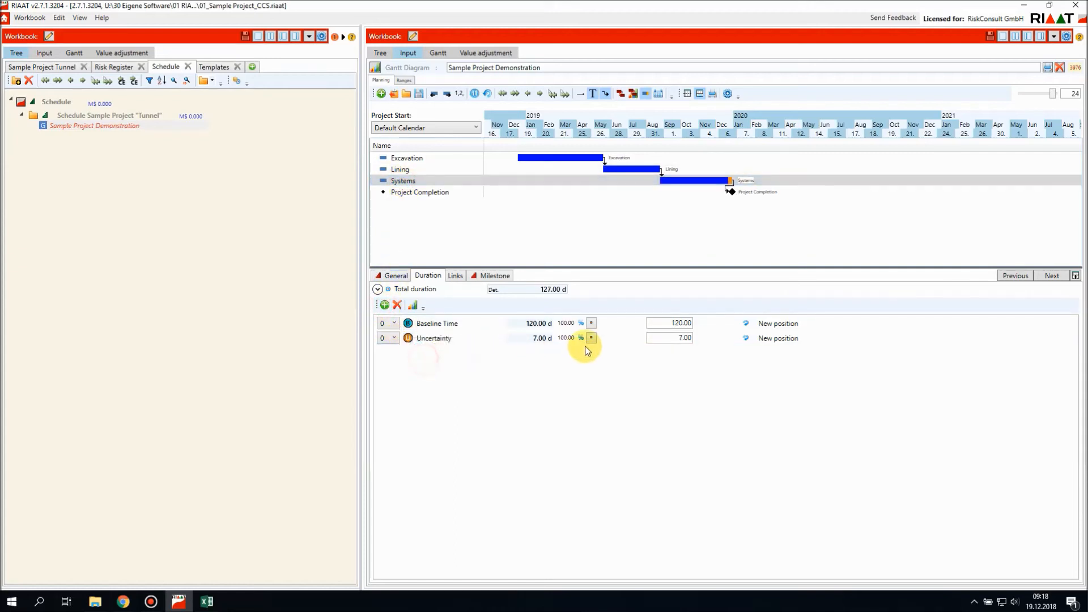
pyautogui.click(591, 337)
pyautogui.click(594, 372)
# Step: Set the Uncertainty values of Systems to -30, 0 and 60 days
pyautogui.click(614, 340)
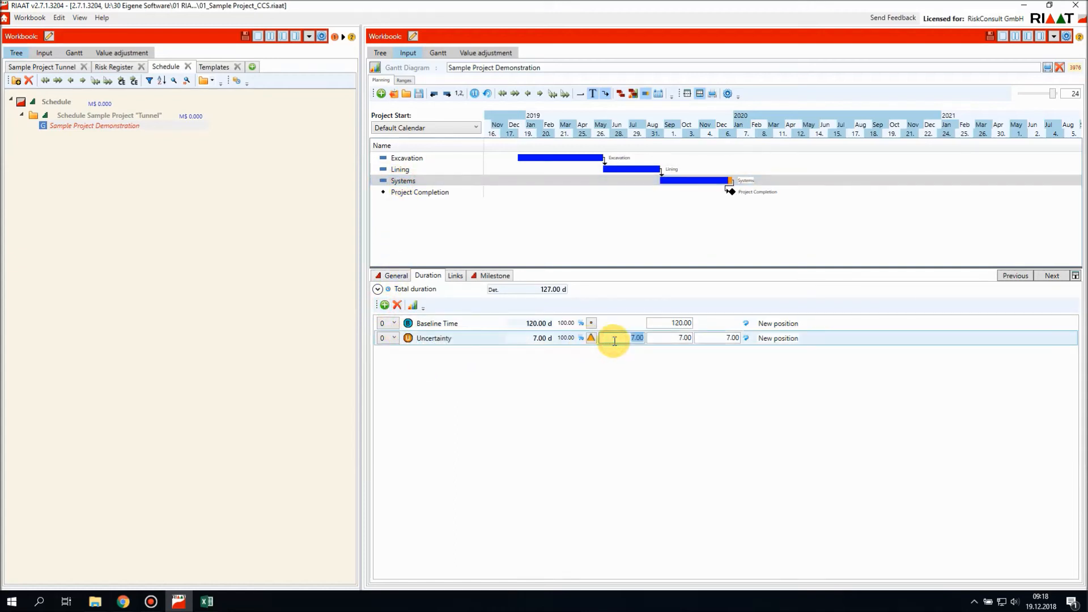
pyautogui.write('-30')
pyautogui.press('Tab')
pyautogui.write('0')
pyautogui.press('Tab')
pyautogui.write('60')
# Step: Rerun the simulation for the Project Completion milestone with the task uncertainties included
pyautogui.click(407, 193)
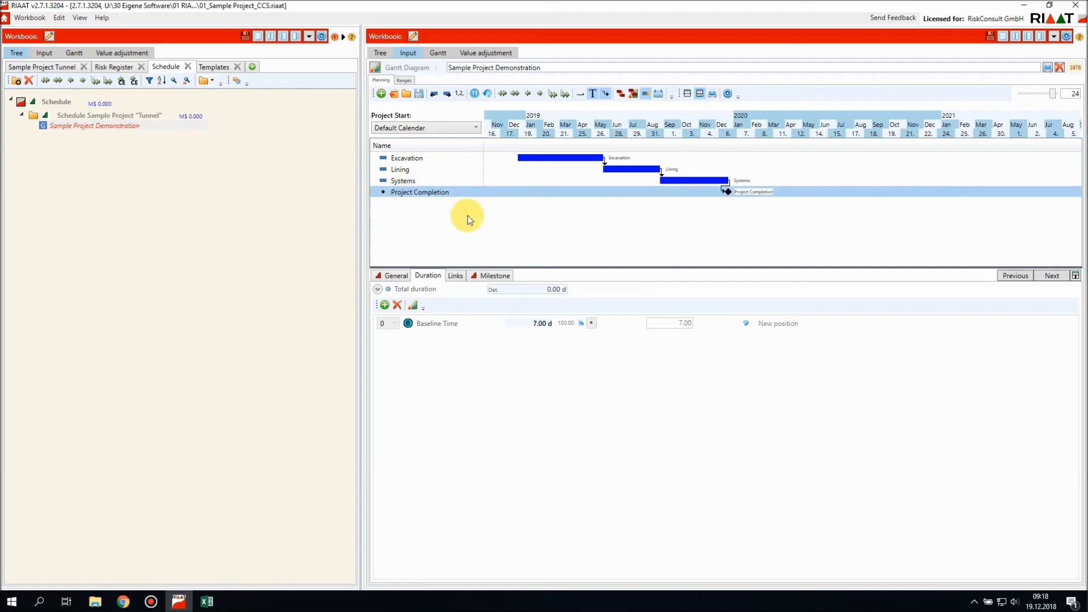
pyautogui.click(494, 276)
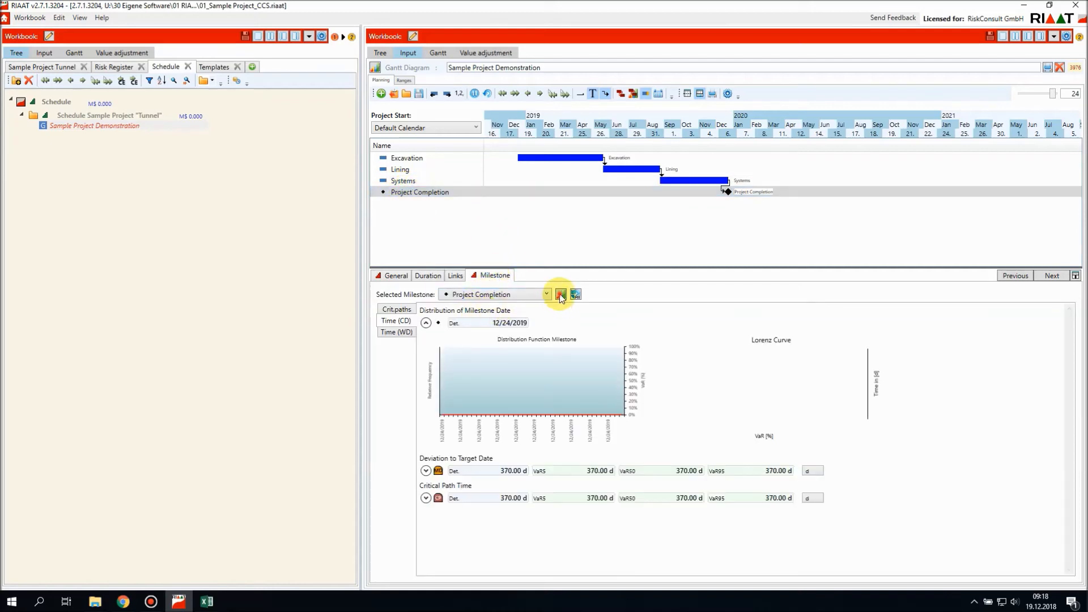
pyautogui.click(559, 294)
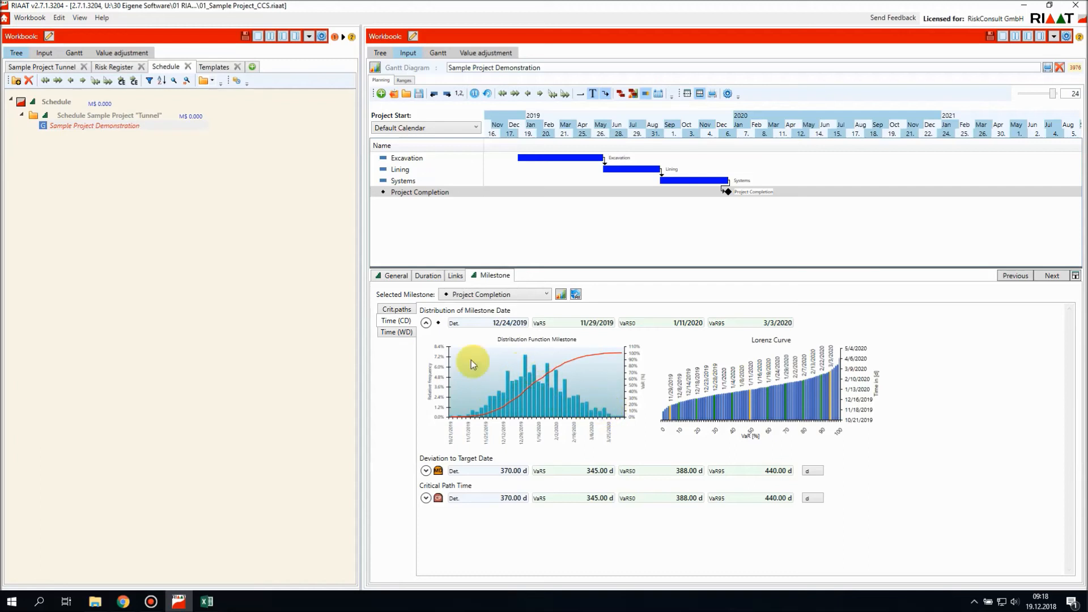
# Step: Set the critical path iterations to 10,000 and rerun the milestone simulation
pyautogui.click(401, 310)
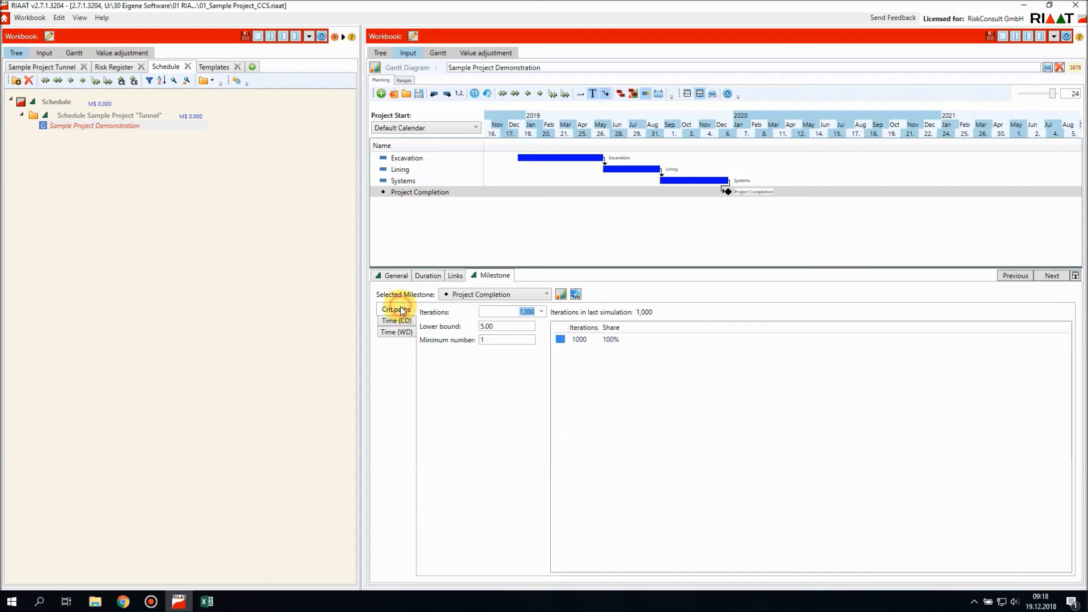
pyautogui.click(541, 311)
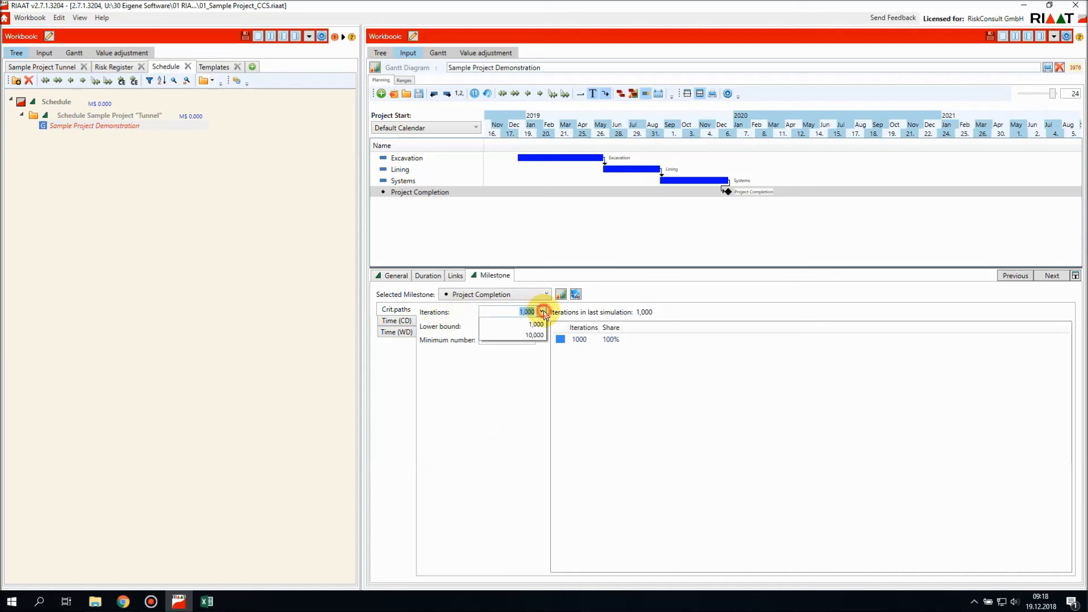
pyautogui.click(534, 340)
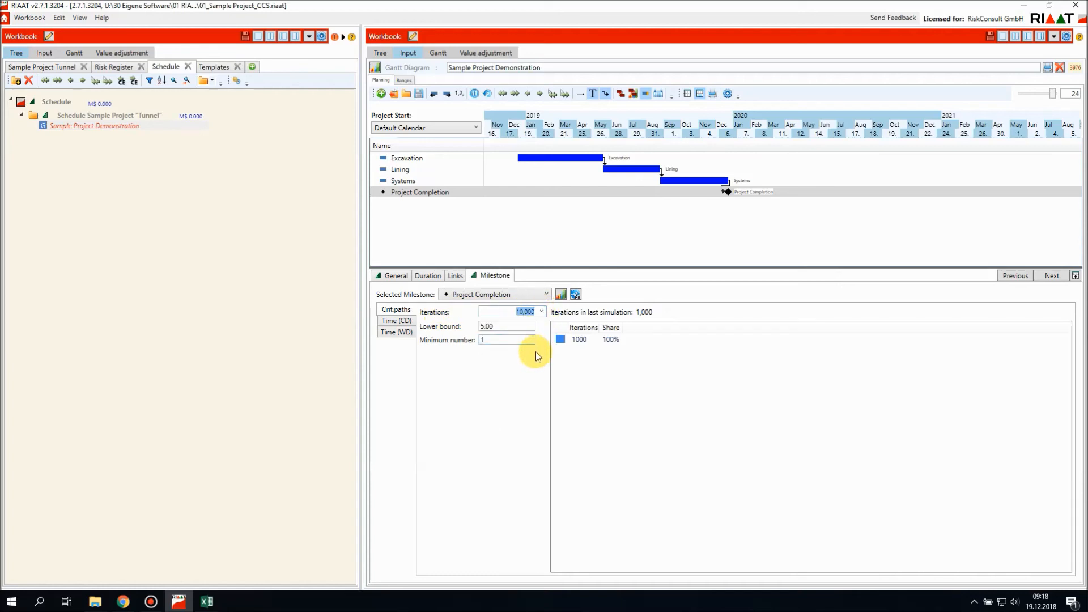
pyautogui.click(560, 294)
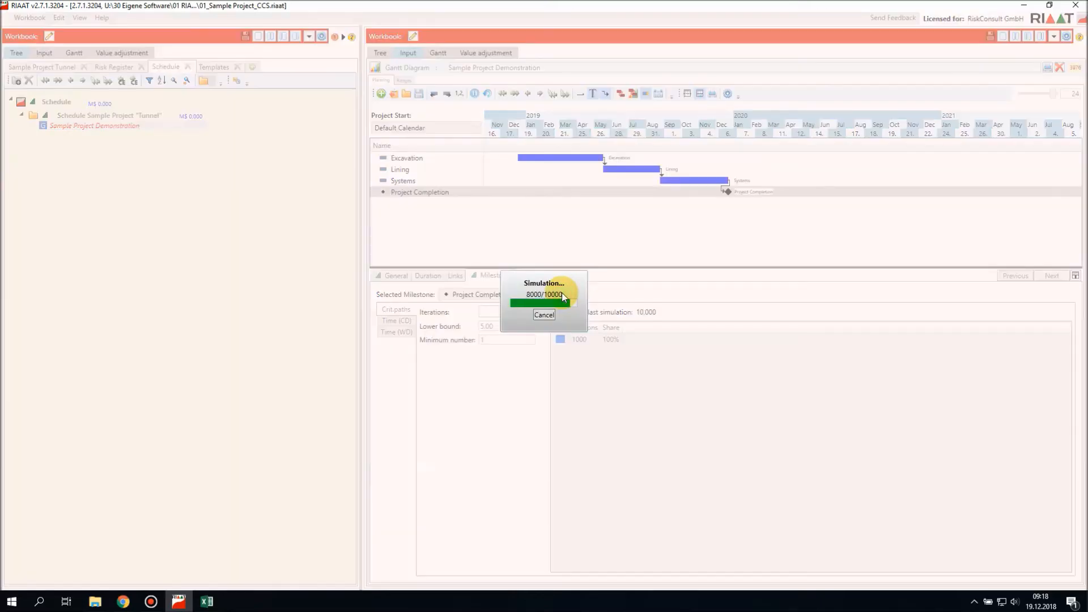